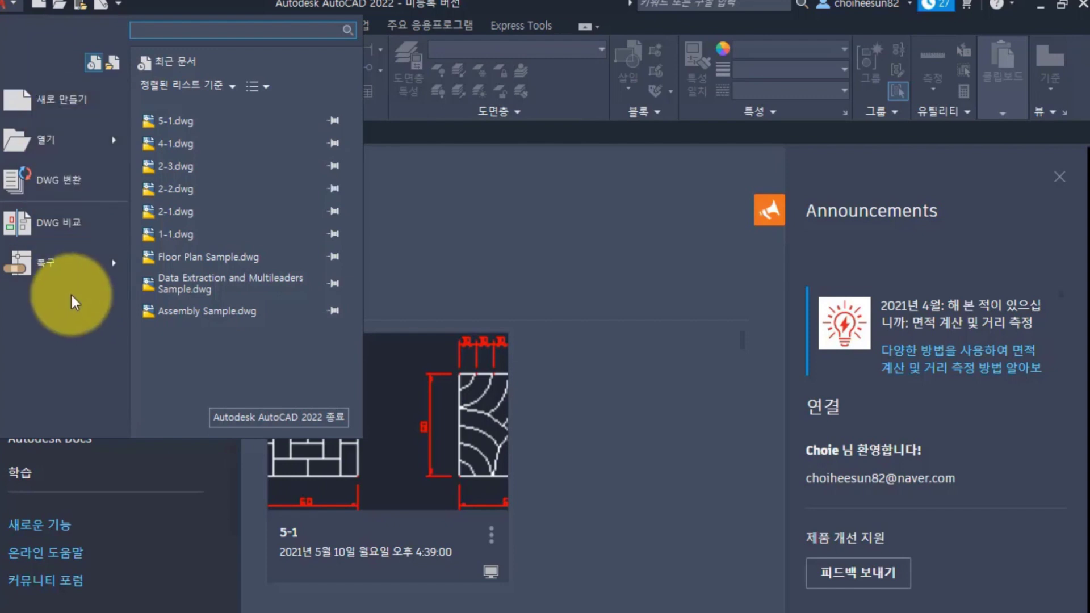
Step: Create a new drawing without a template, using metric units
click(91, 118)
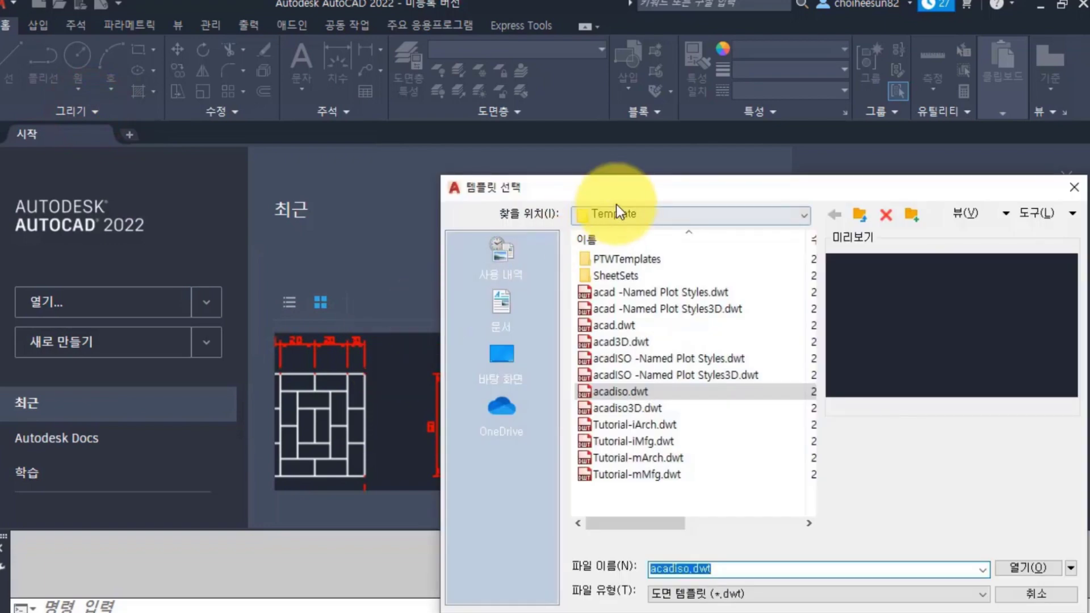
drag(535, 185, 455, 66)
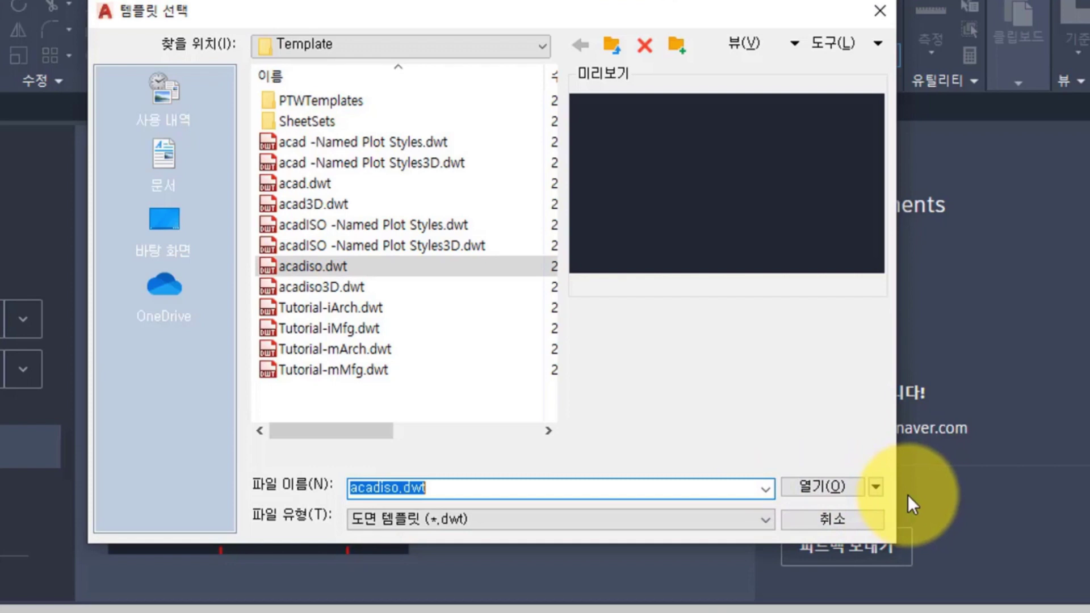
click(876, 488)
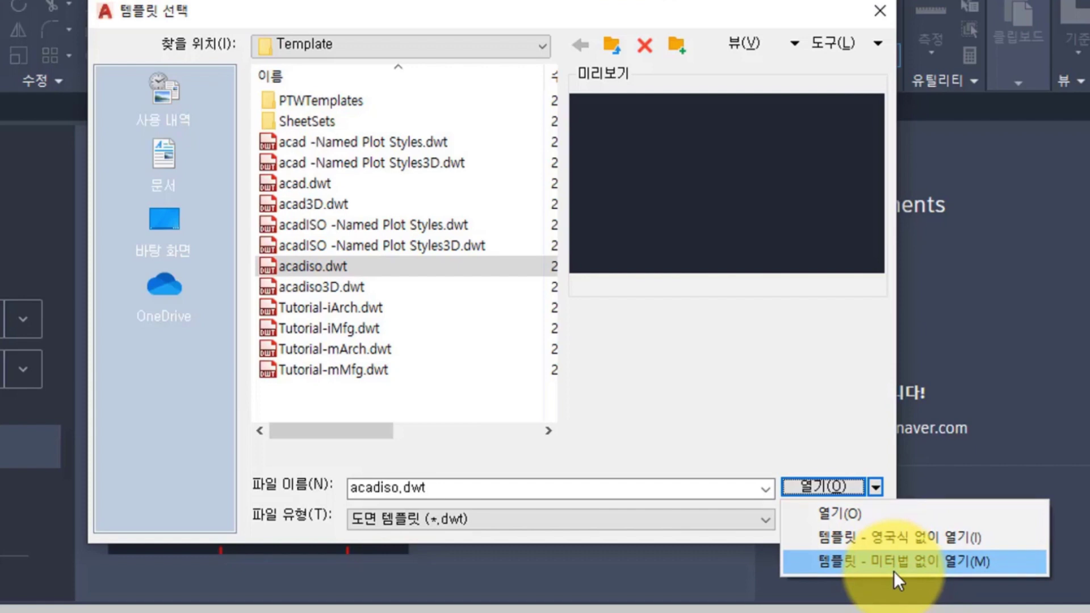
click(1010, 564)
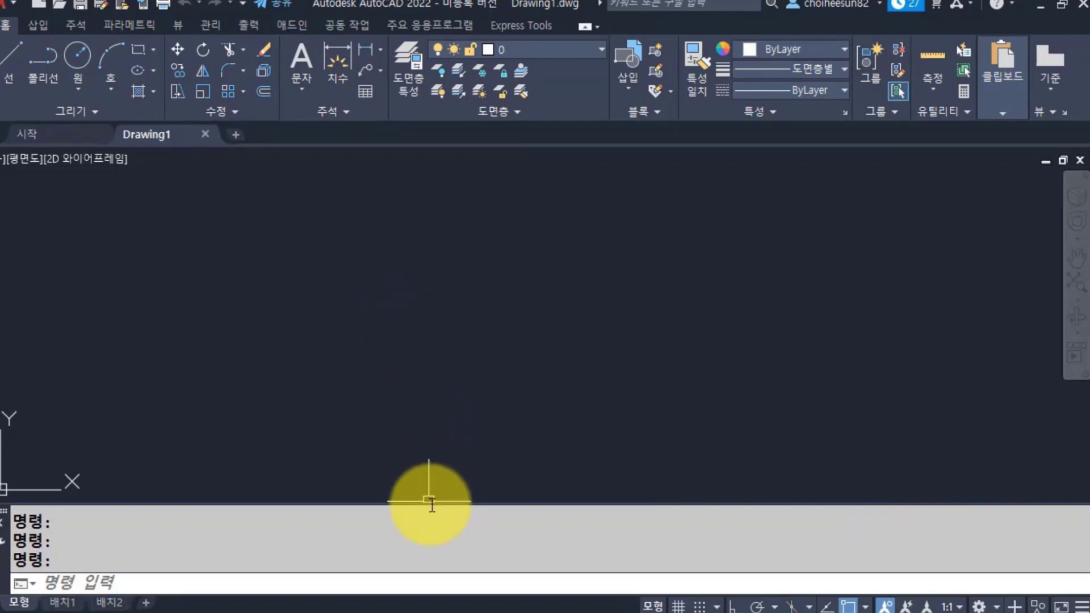
Step: Resize the command window so that it shows four lines of command history
drag(430, 502, 401, 586)
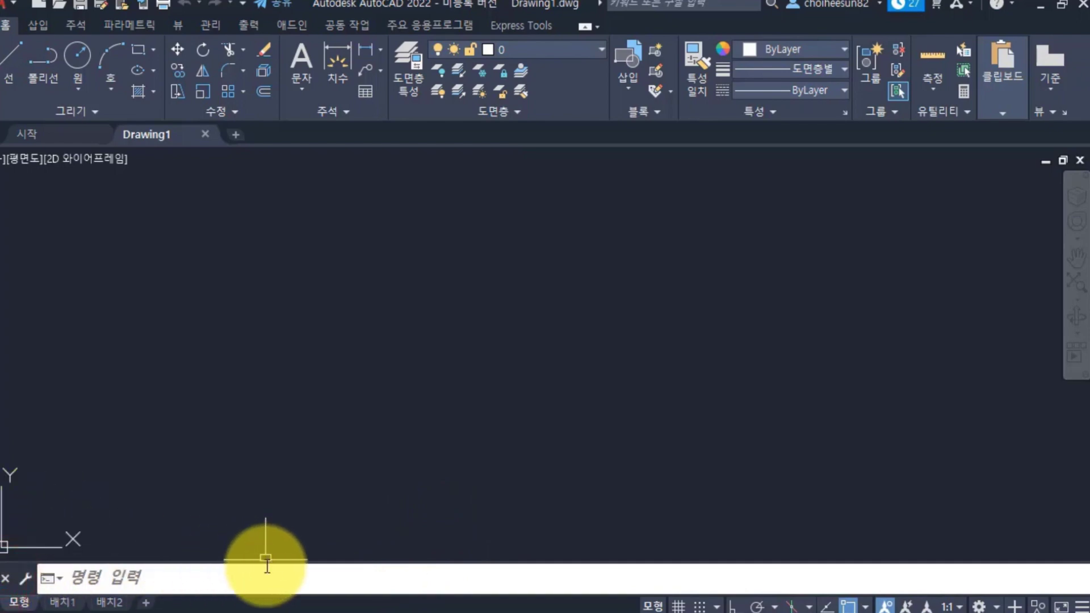
drag(267, 561, 267, 518)
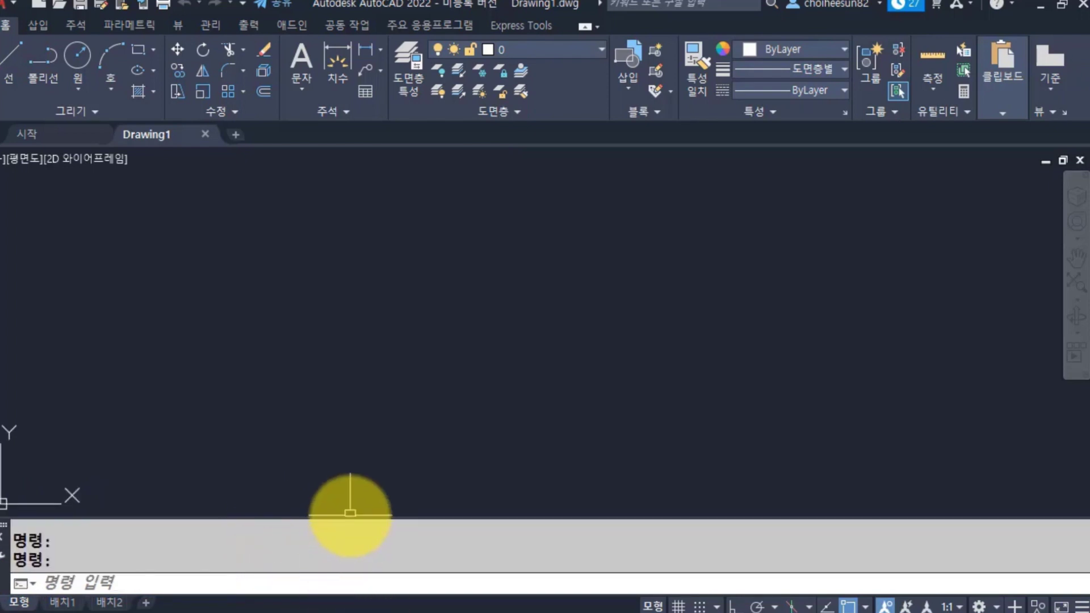
drag(352, 515, 356, 489)
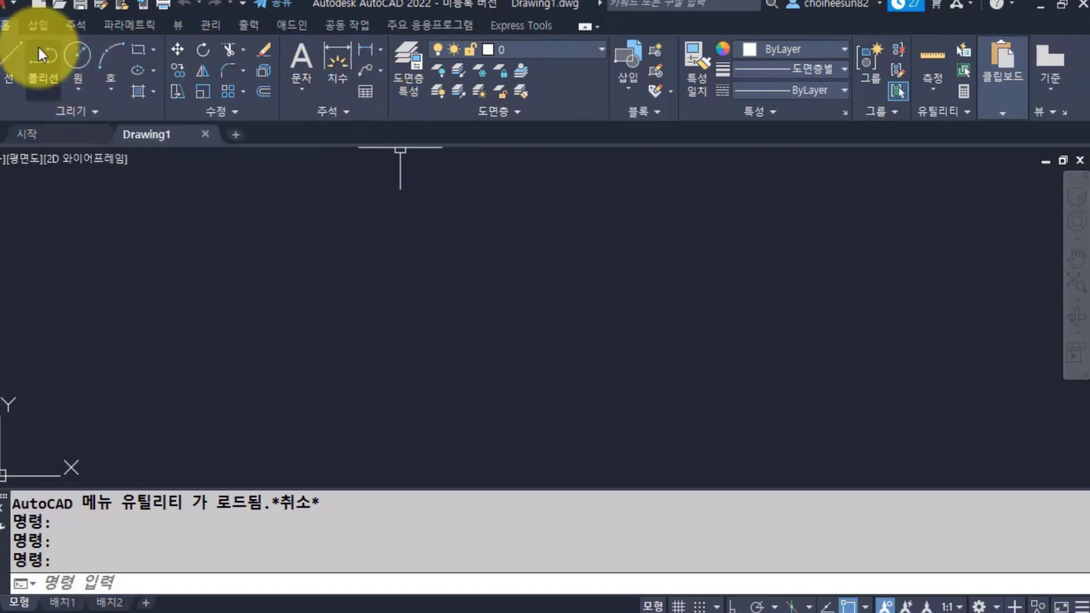
Step: Examine the tool groups of the ribbon categories, including Insert, Annotate, View, Collaborate and Output, and return to the Home tools
click(9, 24)
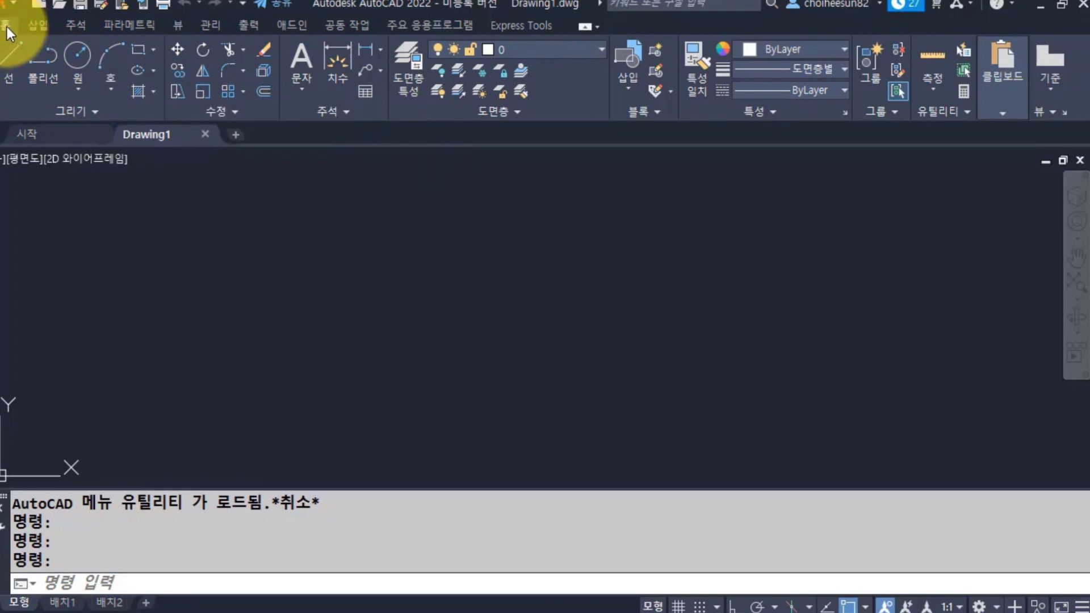
click(36, 26)
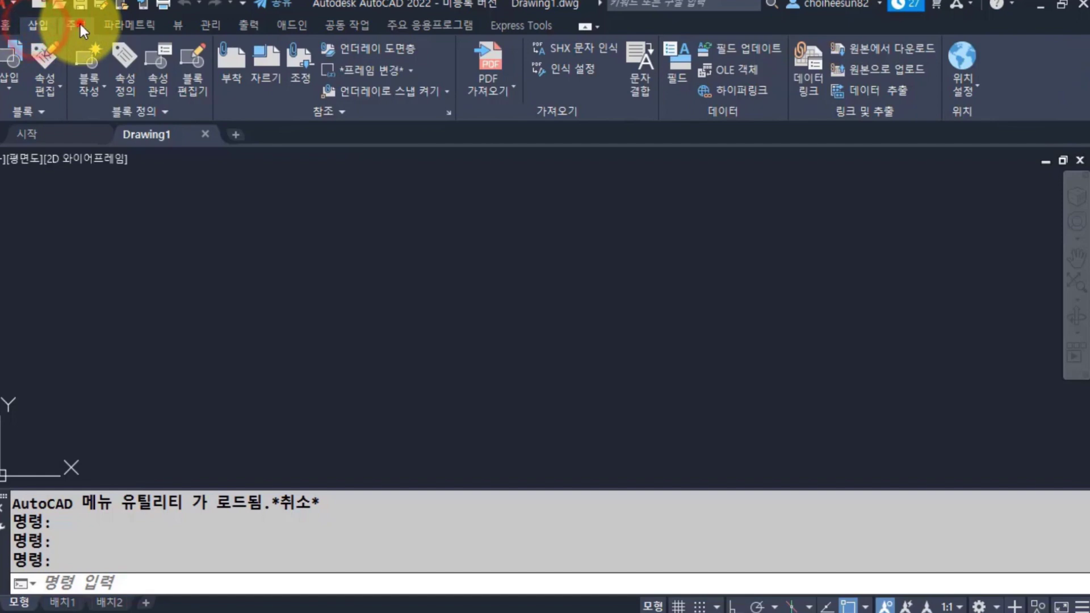
click(78, 24)
click(131, 25)
click(177, 26)
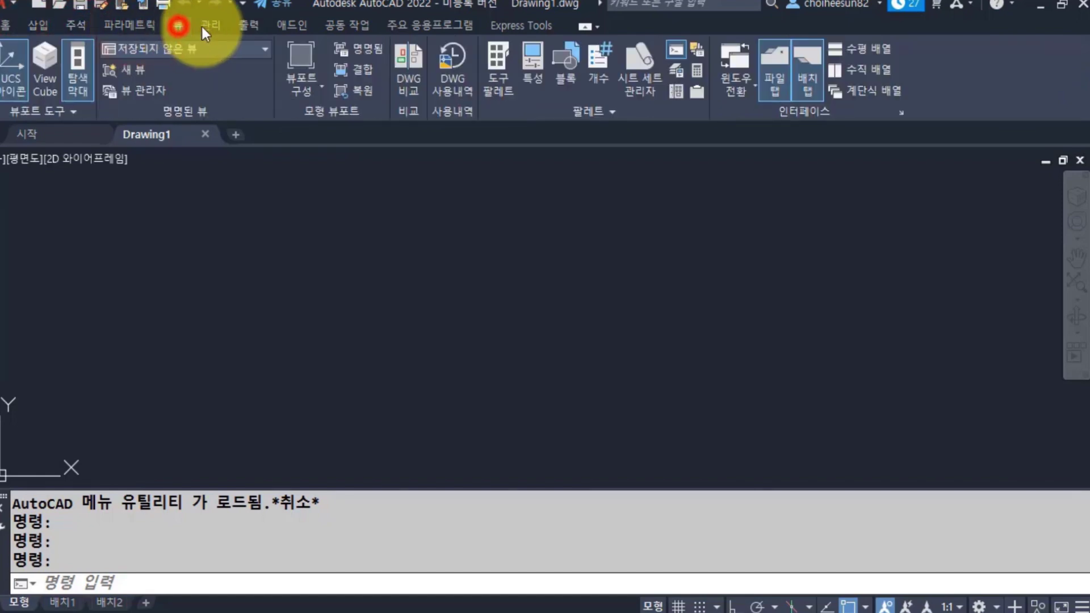
click(430, 25)
click(347, 26)
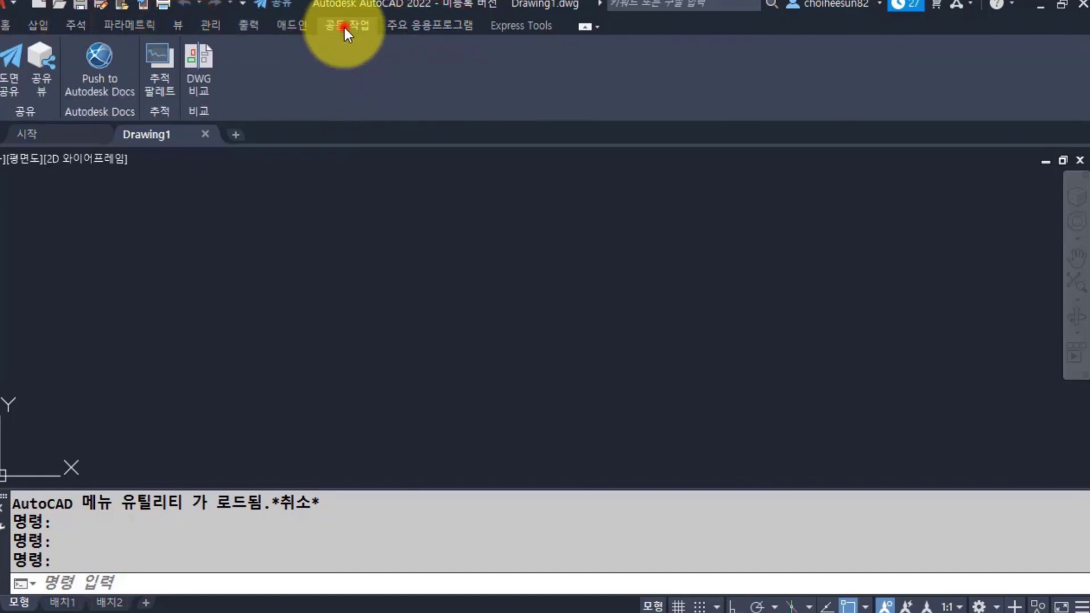
click(297, 25)
click(248, 25)
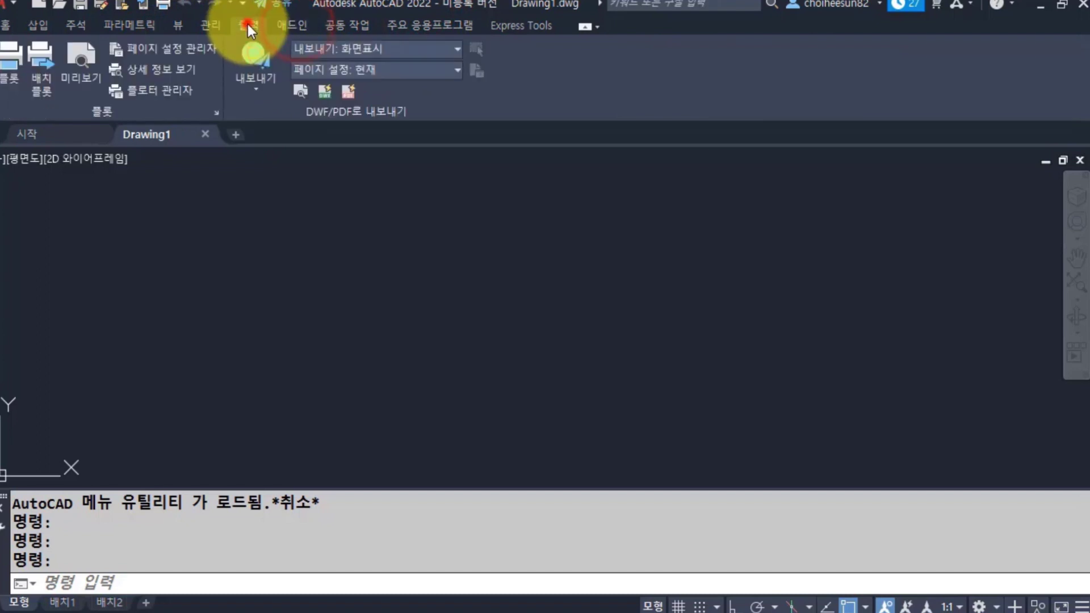
click(5, 26)
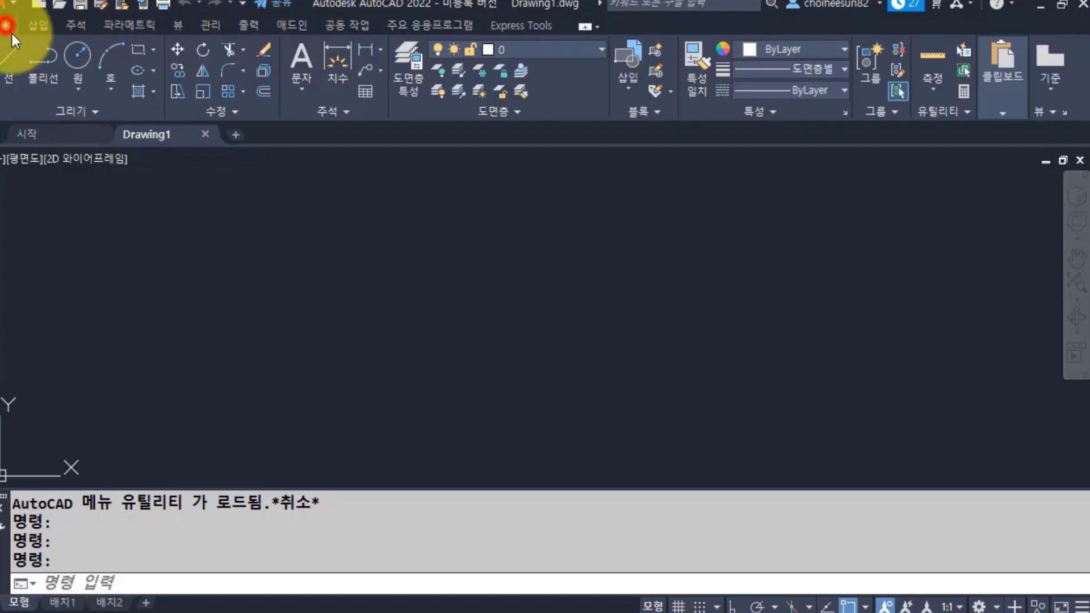
click(37, 23)
click(80, 25)
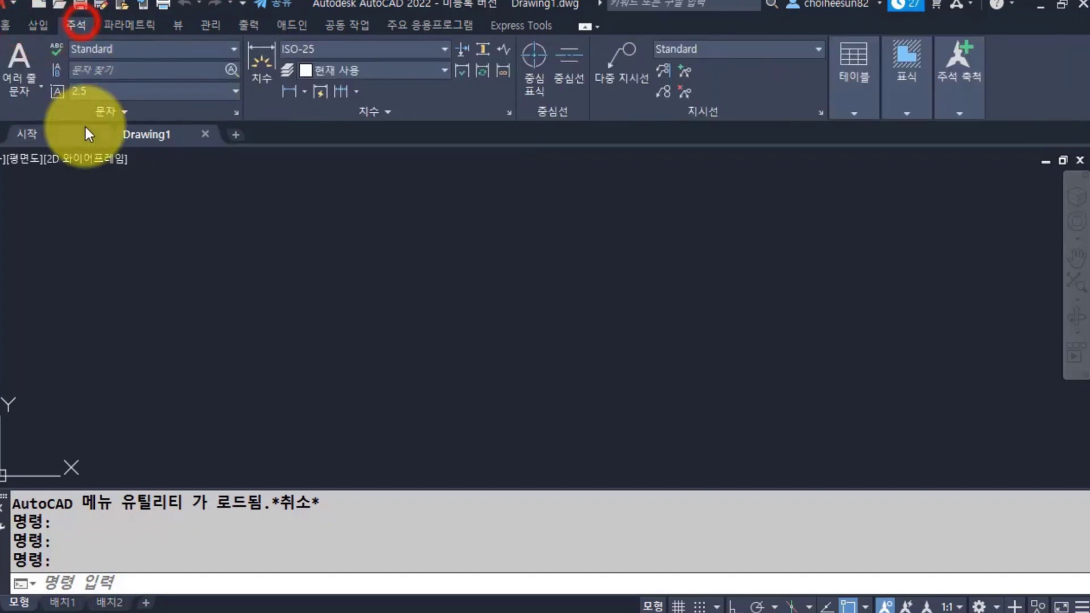
click(7, 25)
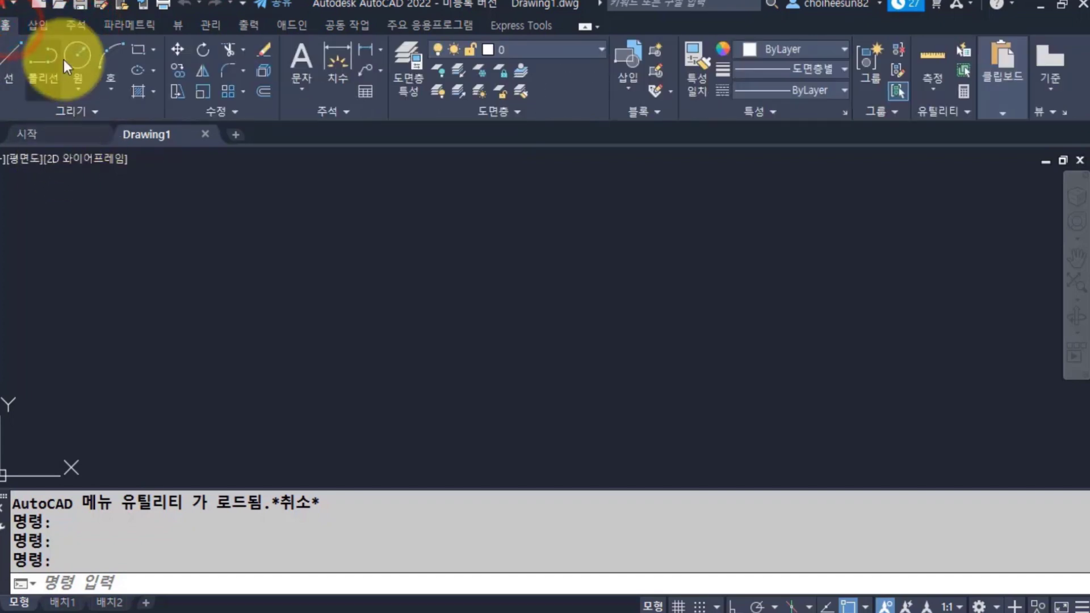
click(5, 66)
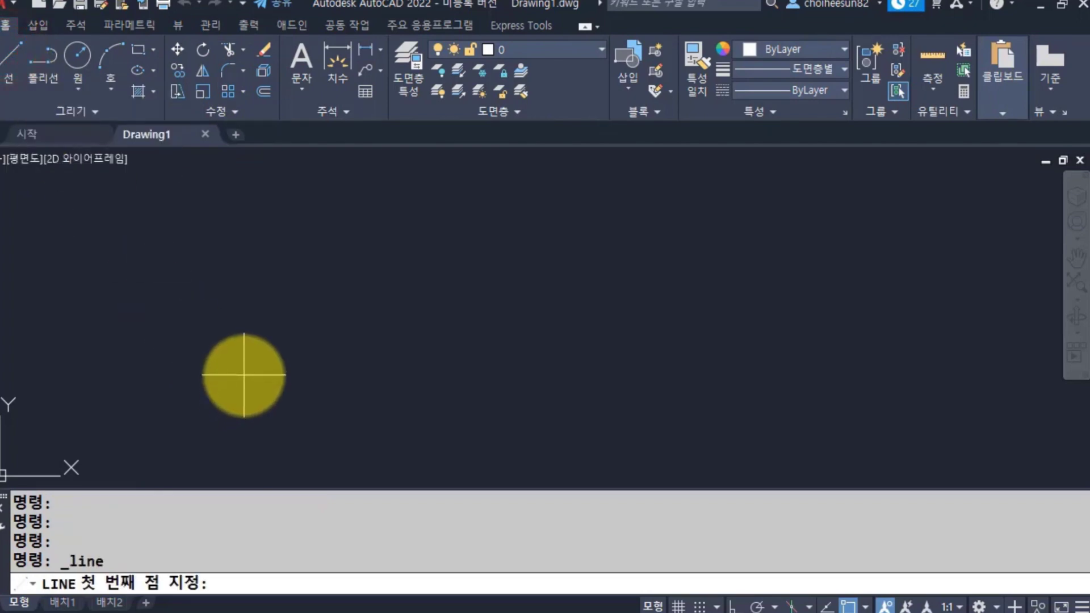
key(Escape)
key(Escape)
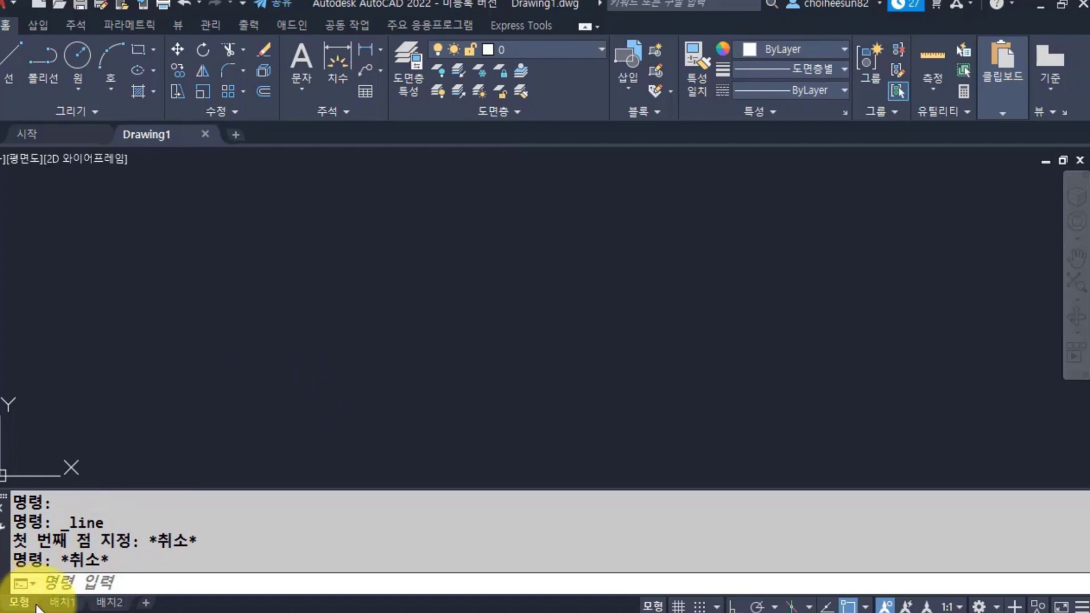
Step: View the second paper layout (배치2) and return to model space
click(109, 602)
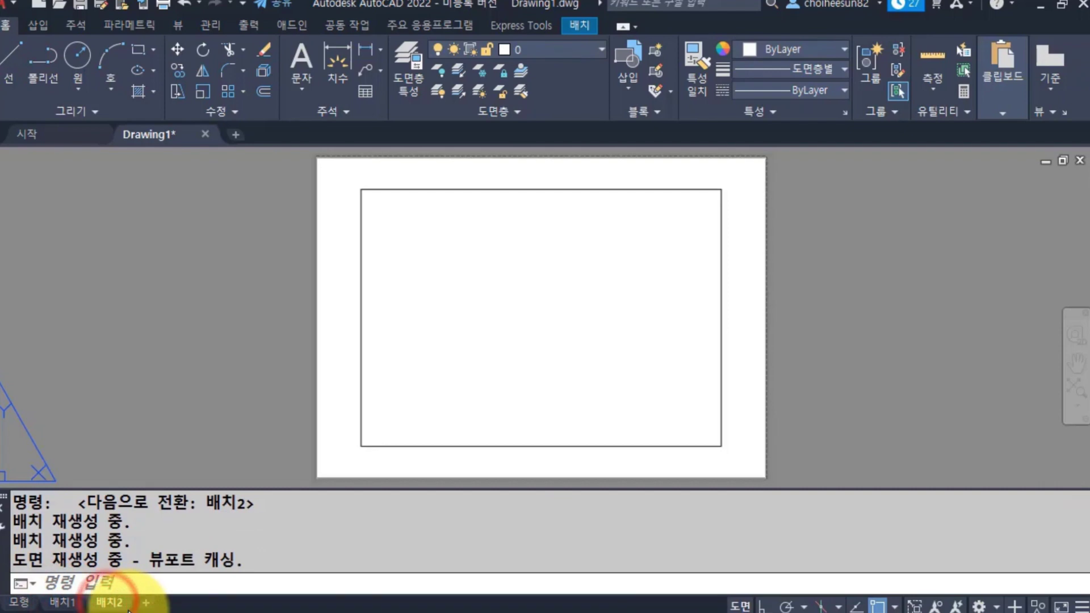
mouse_move(24, 606)
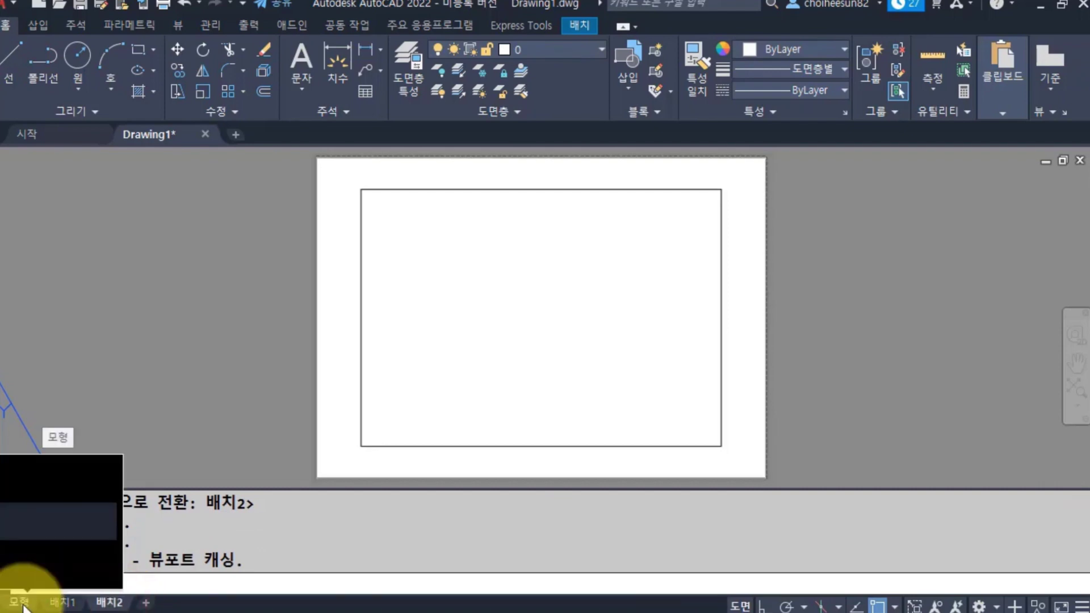
click(24, 605)
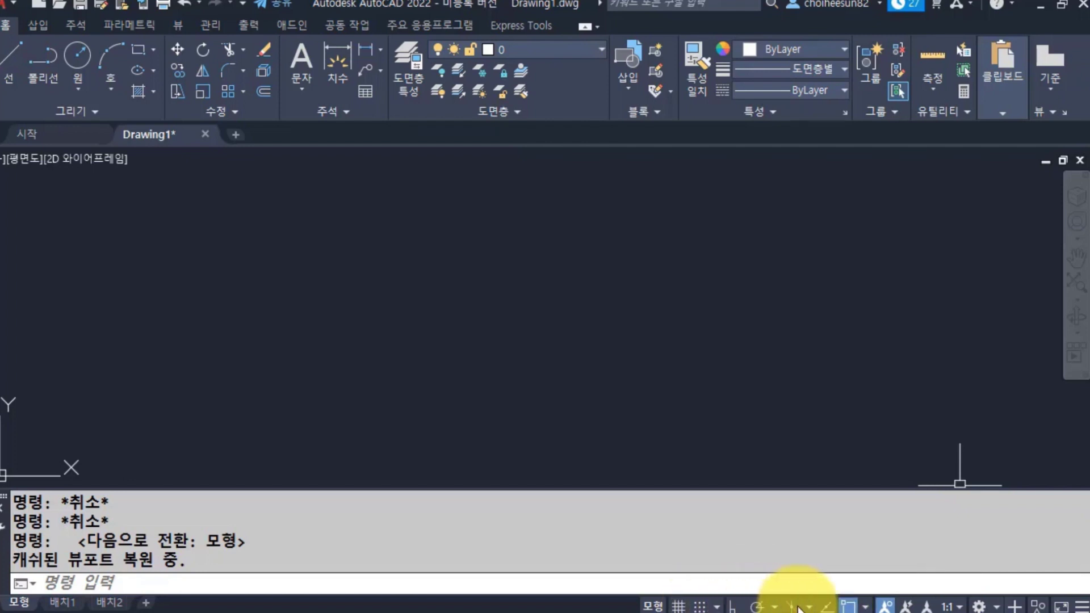
Step: Turn on Ortho mode and object snap tracking, trying polar tracking in between
click(733, 606)
click(757, 606)
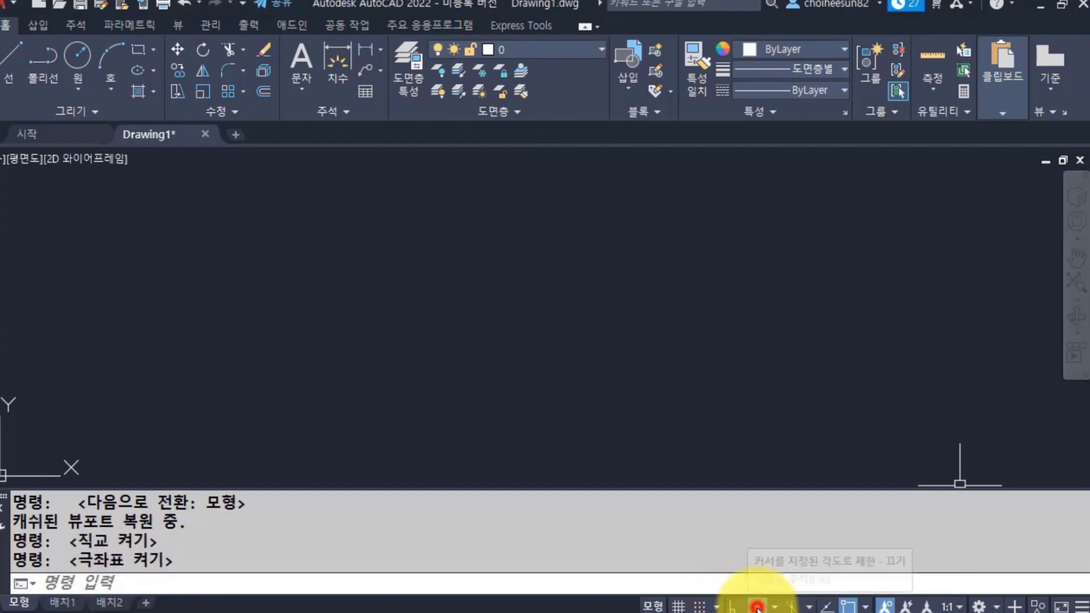
click(733, 606)
click(827, 607)
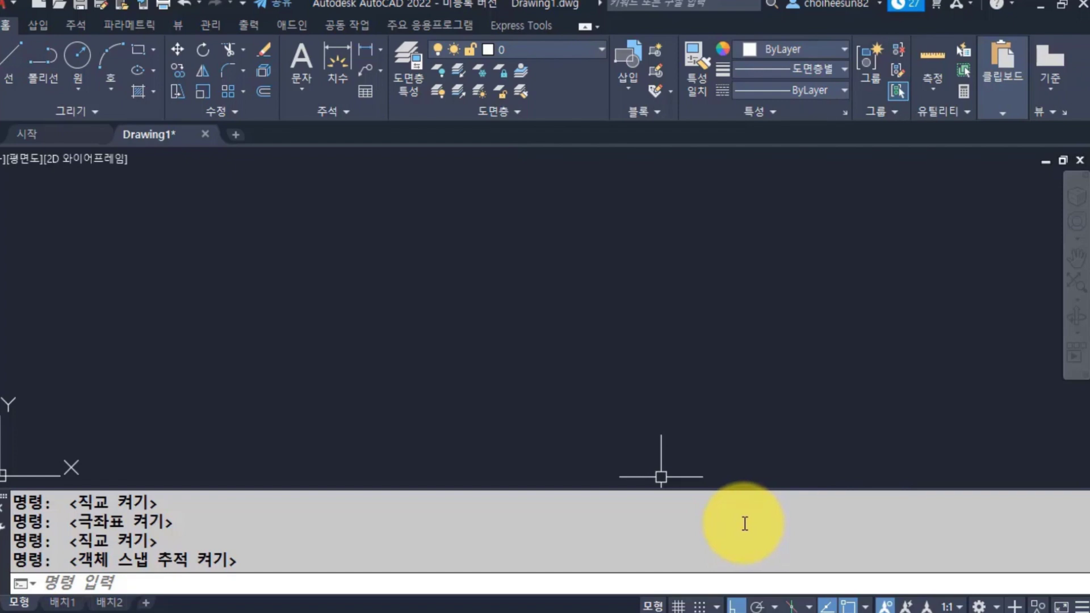
Step: Turn off the Ortho, object snap tracking and object snap drafting aids
click(733, 606)
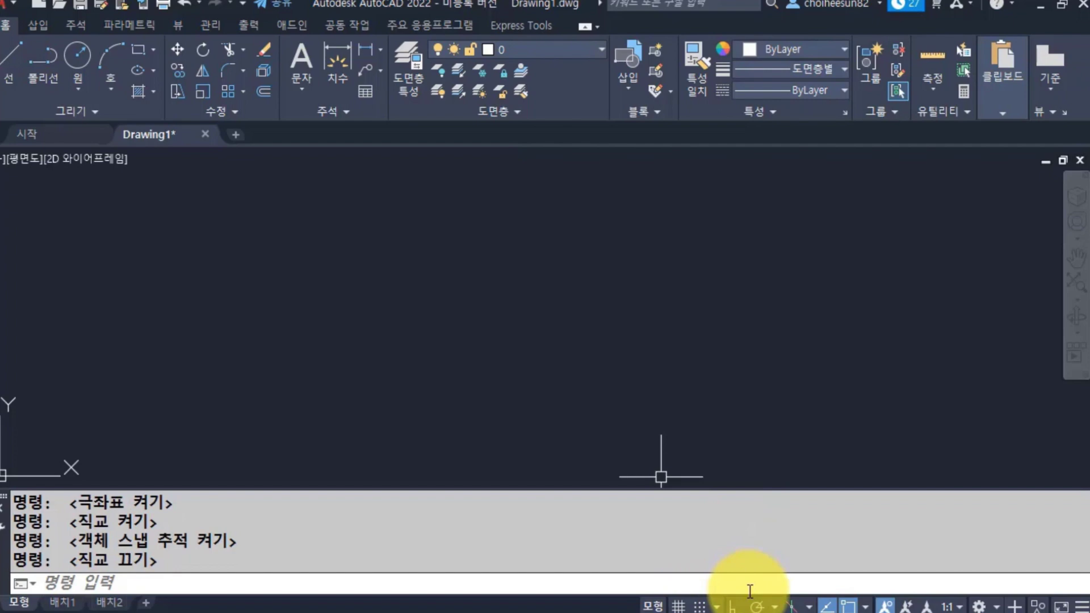
click(827, 605)
click(847, 605)
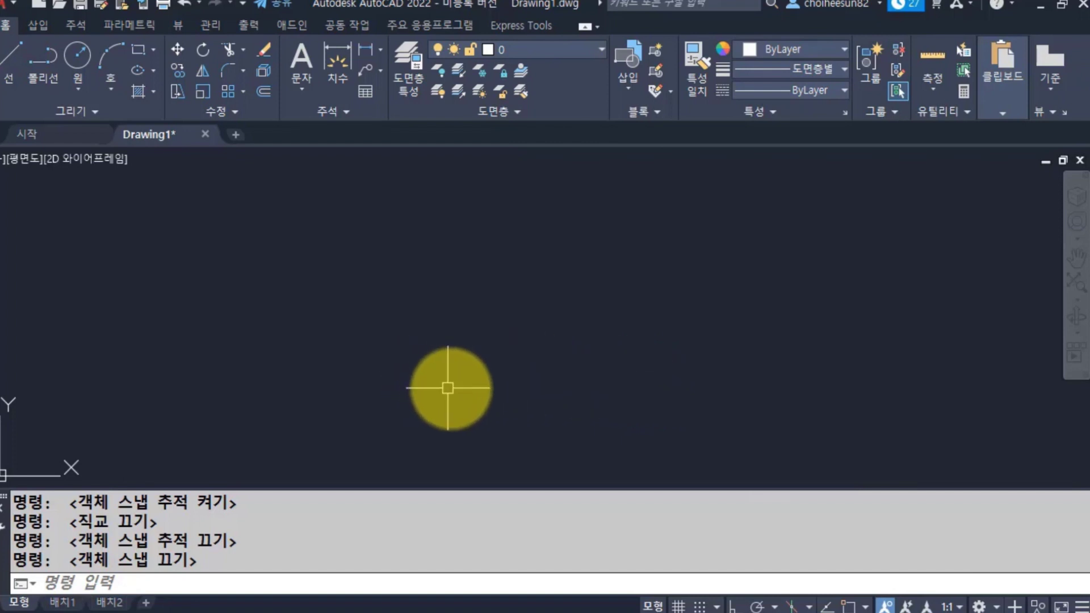
text(l)
key(Return)
key(Escape)
key(Escape)
key(Escape)
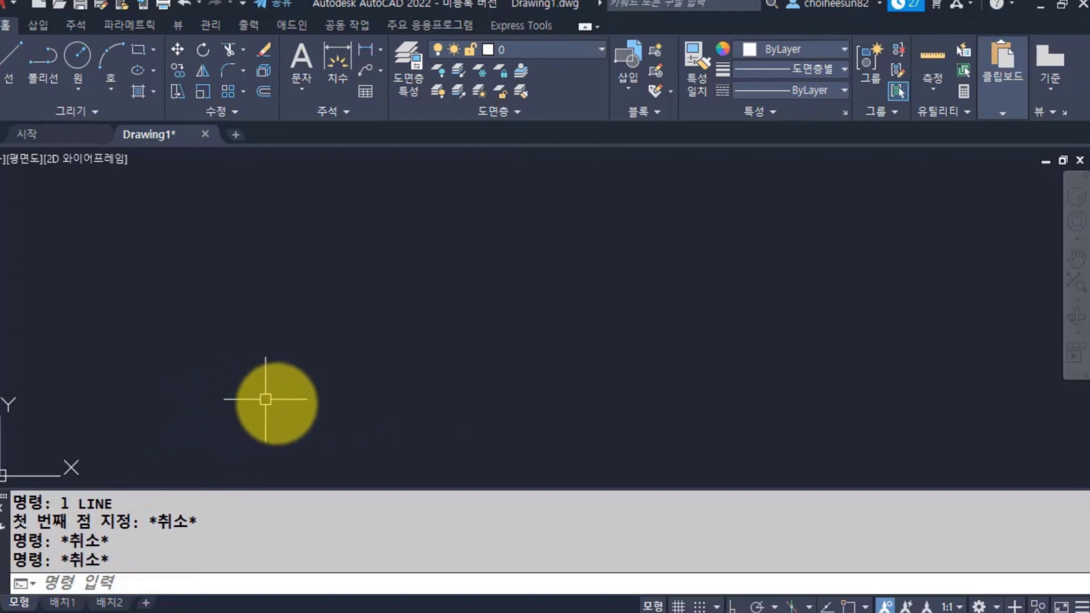
text(l)
key(Return)
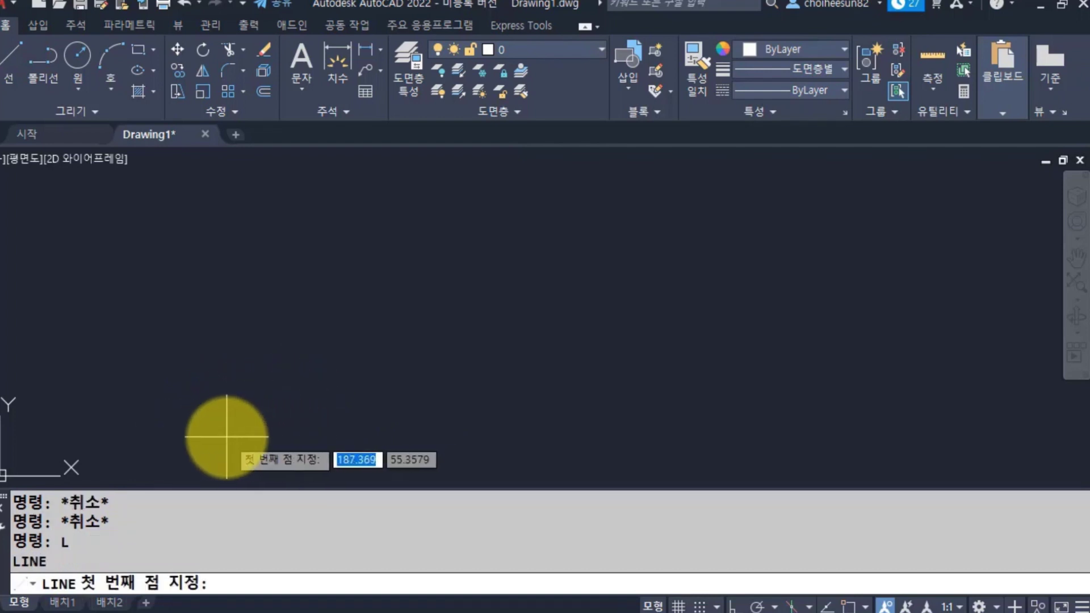
click(227, 437)
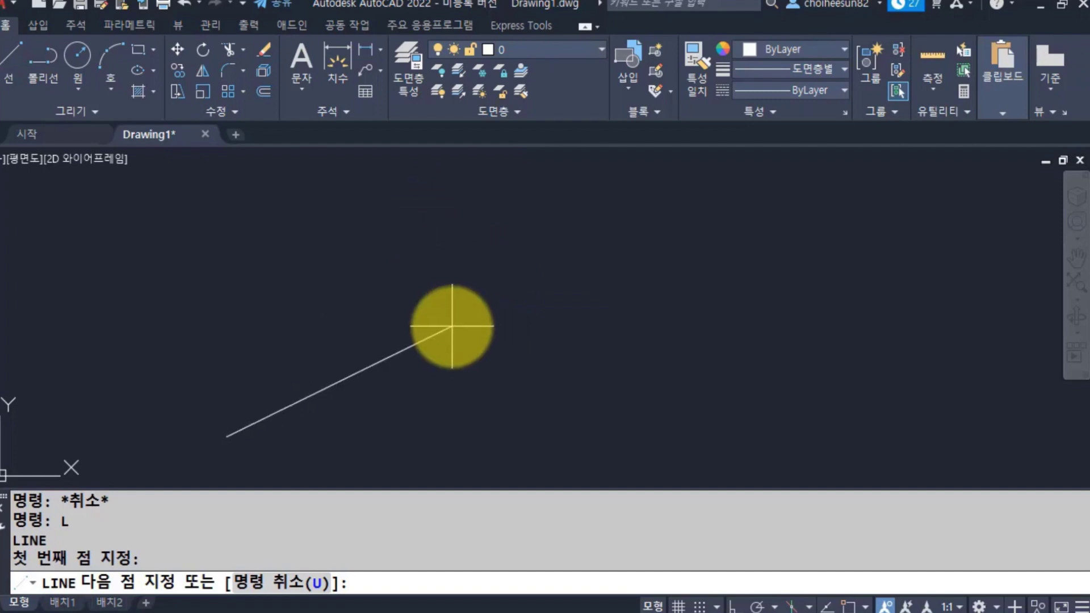
key(Escape)
key(Escape)
key(Escape)
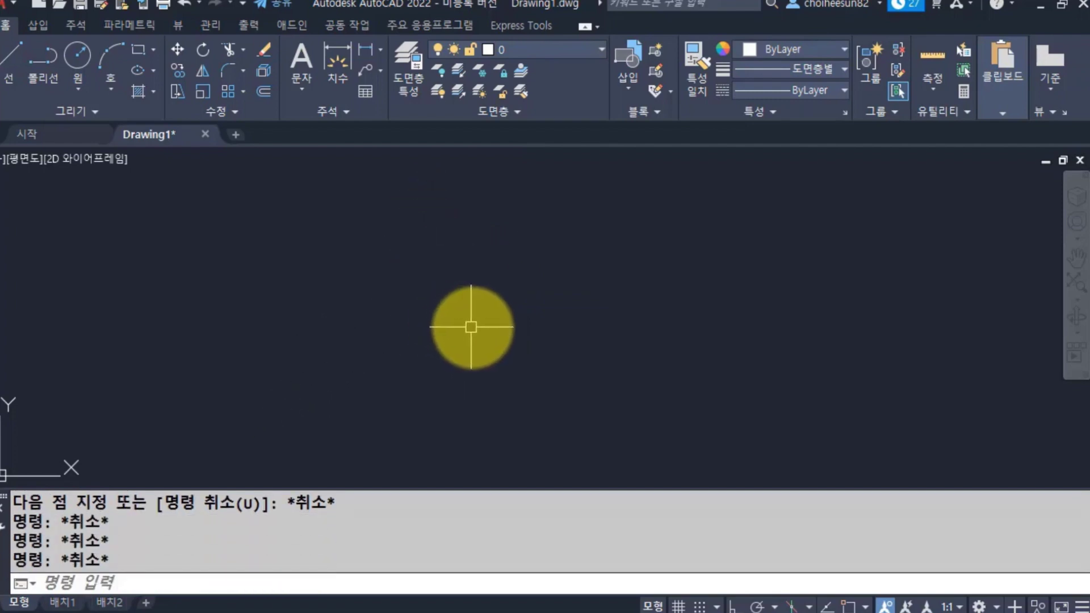
key(Escape)
text(L)
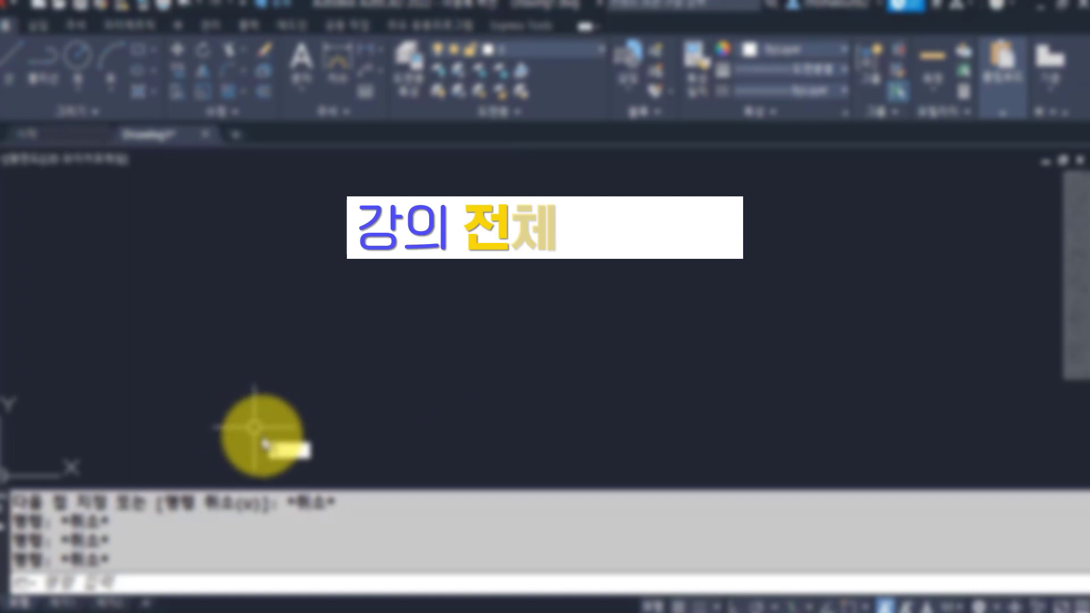
key(Return)
click(199, 444)
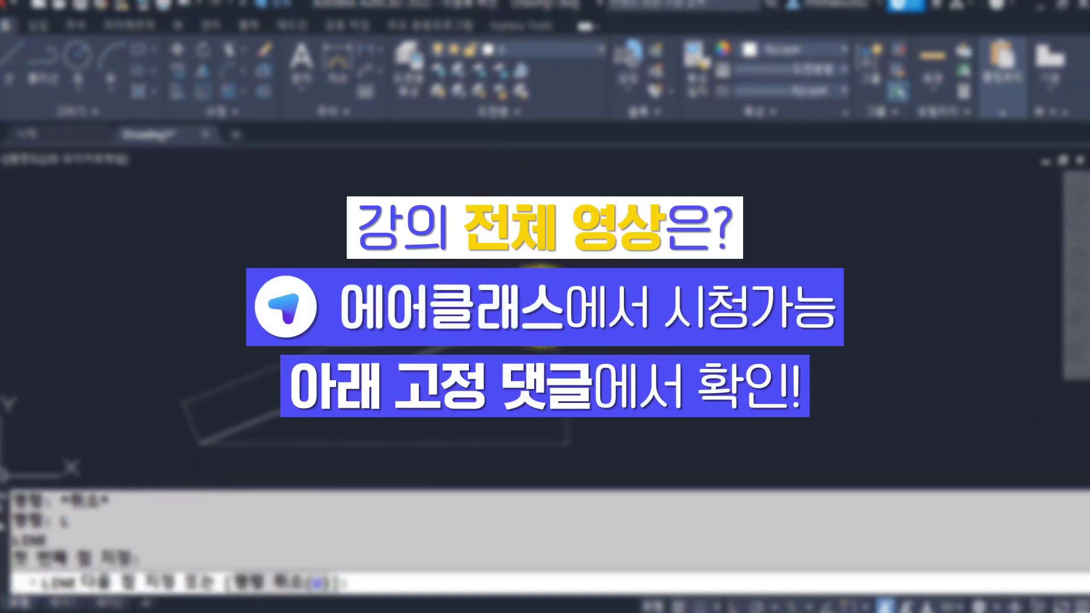
key(Escape)
key(Escape)
key(Escape)
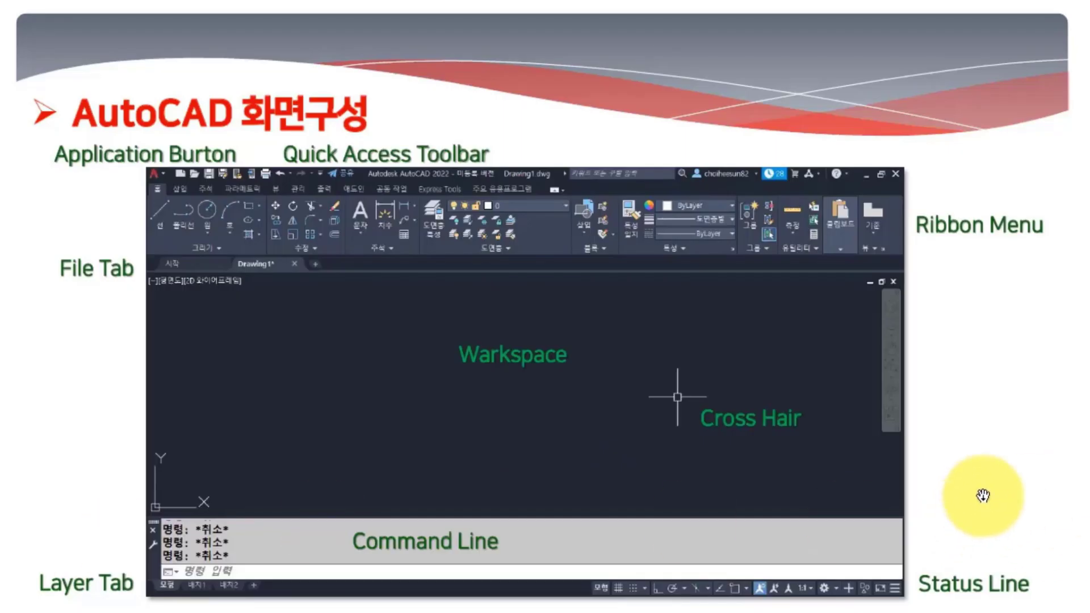
click(983, 496)
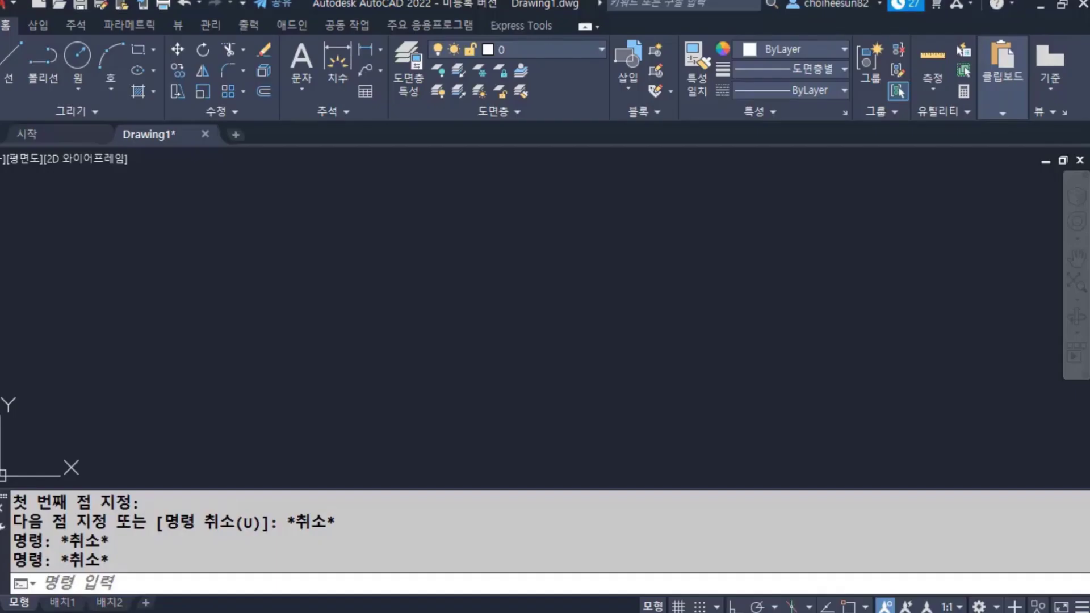
click(495, 394)
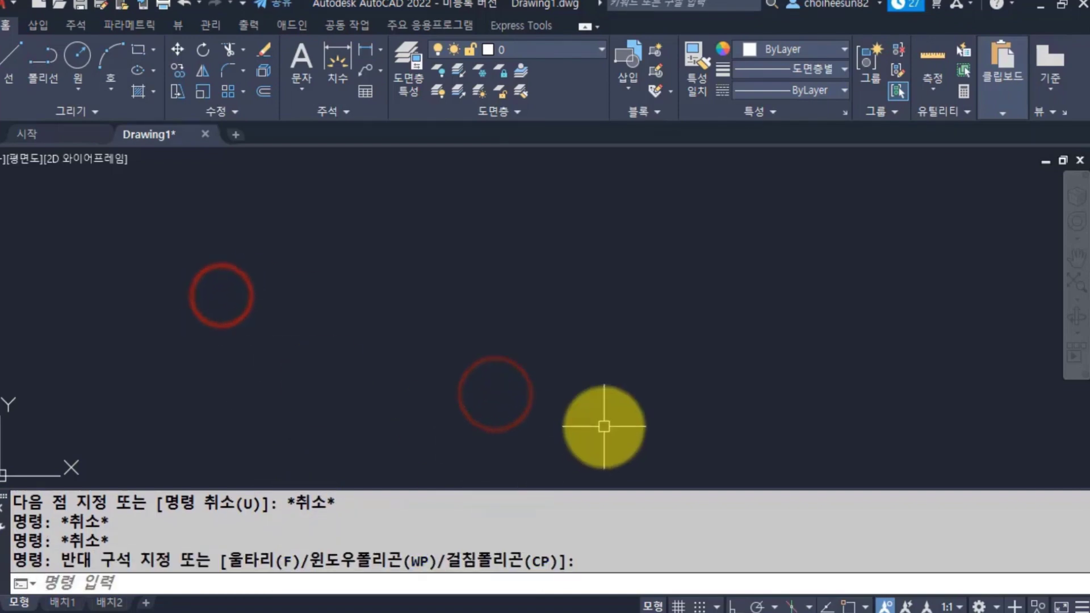
key(Escape)
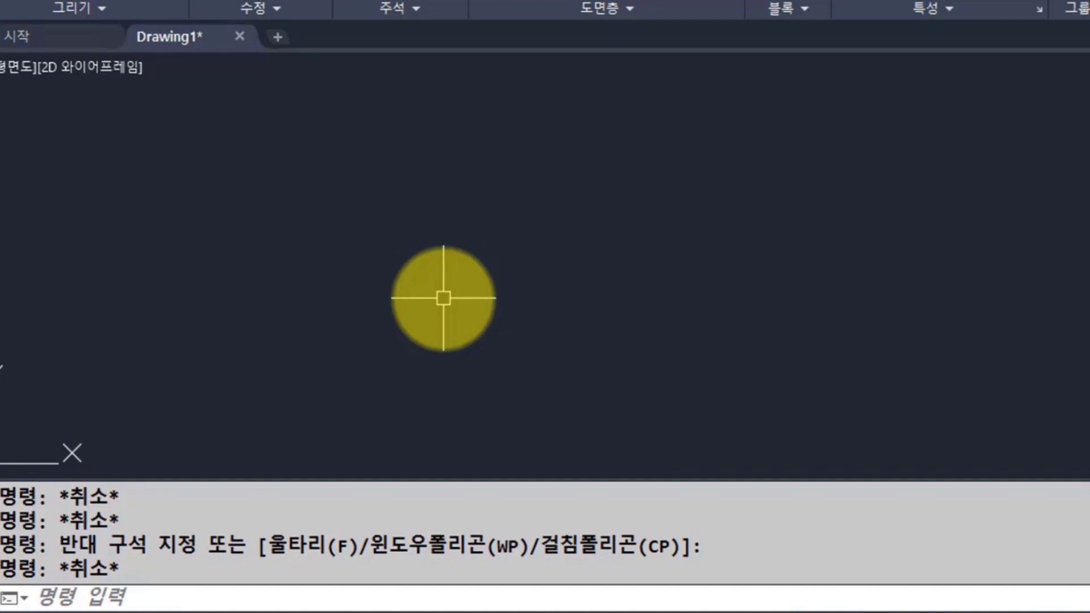
text(1)
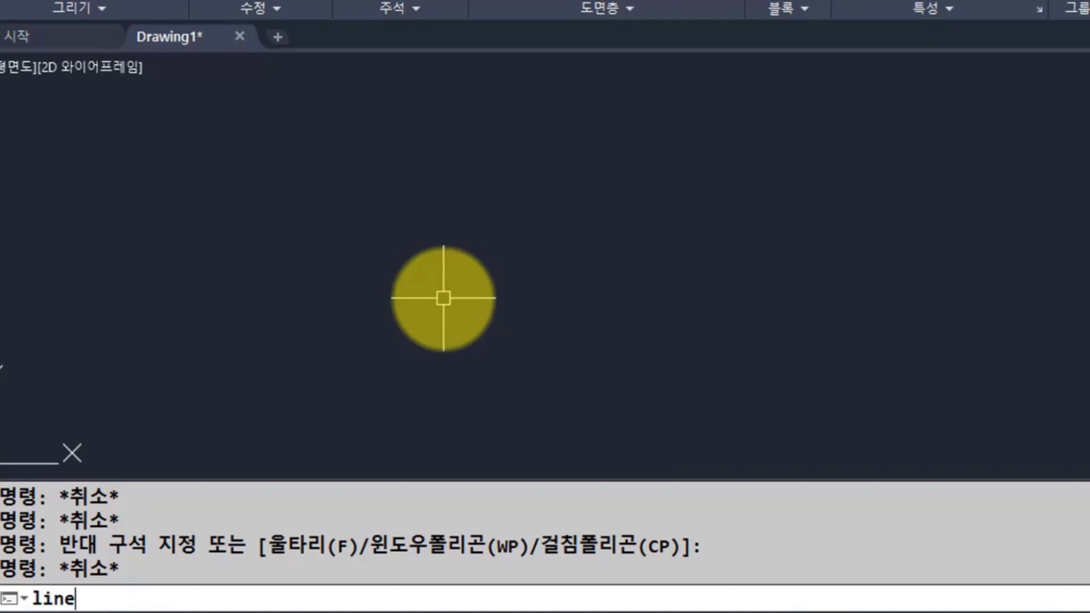
text(ine)
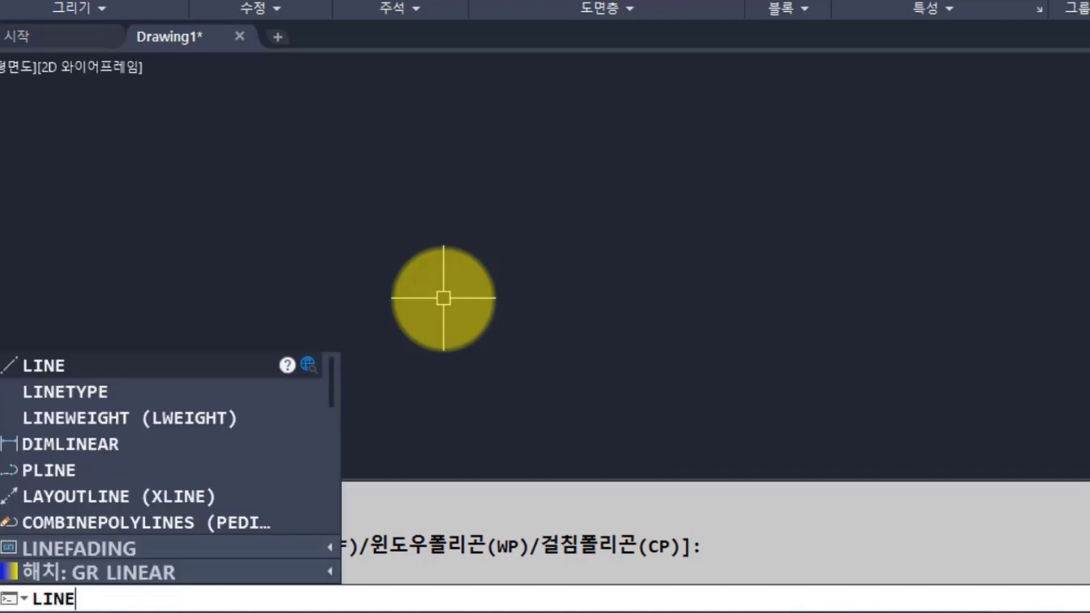
key(Escape)
key(Escape)
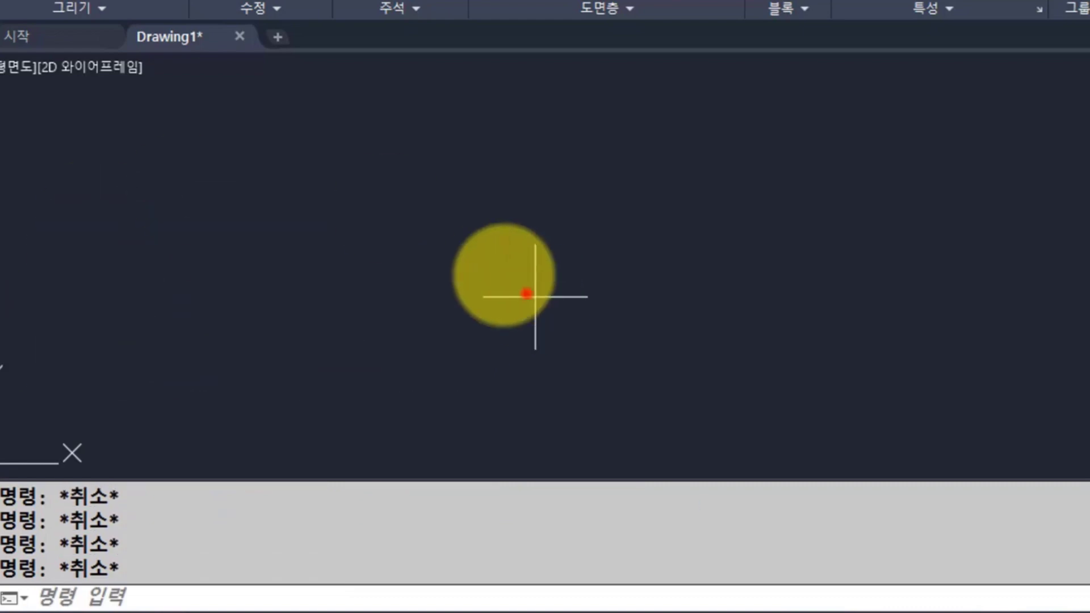
click(250, 131)
click(647, 387)
click(360, 173)
click(775, 330)
click(471, 130)
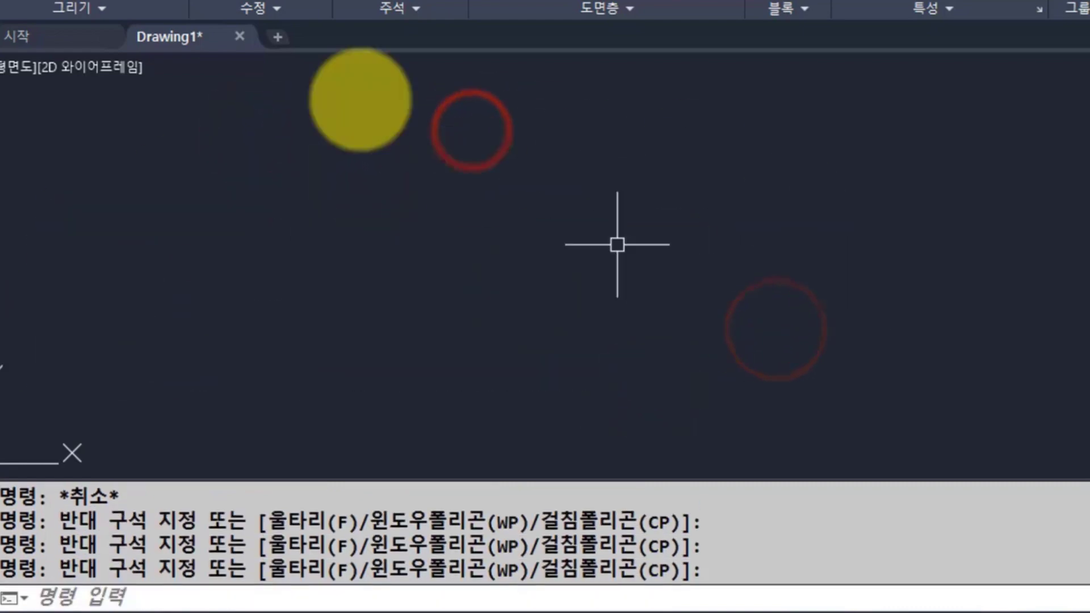
click(720, 211)
click(458, 219)
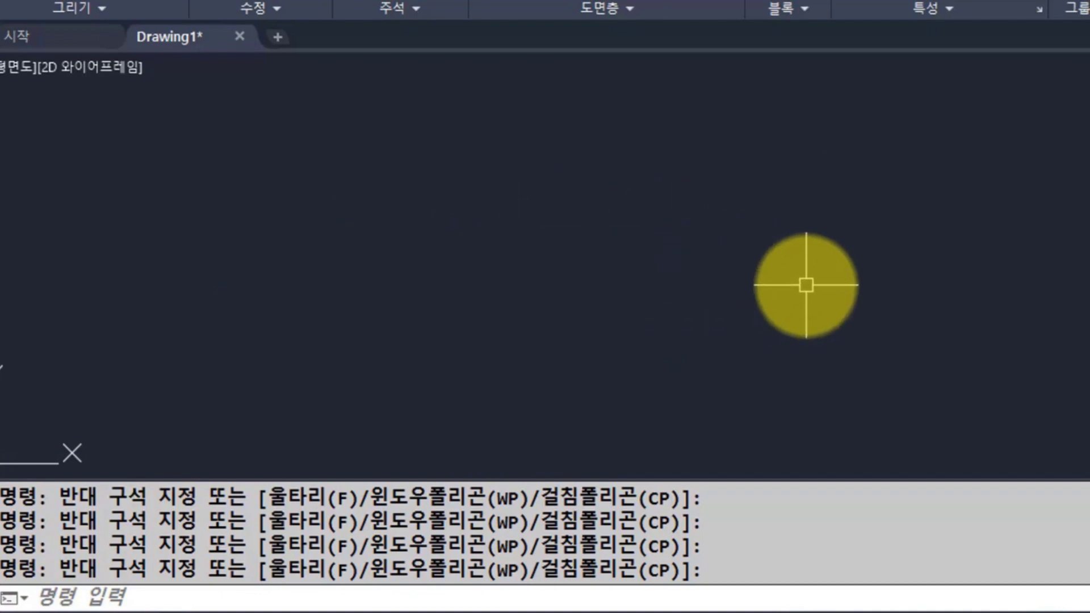
text(L)
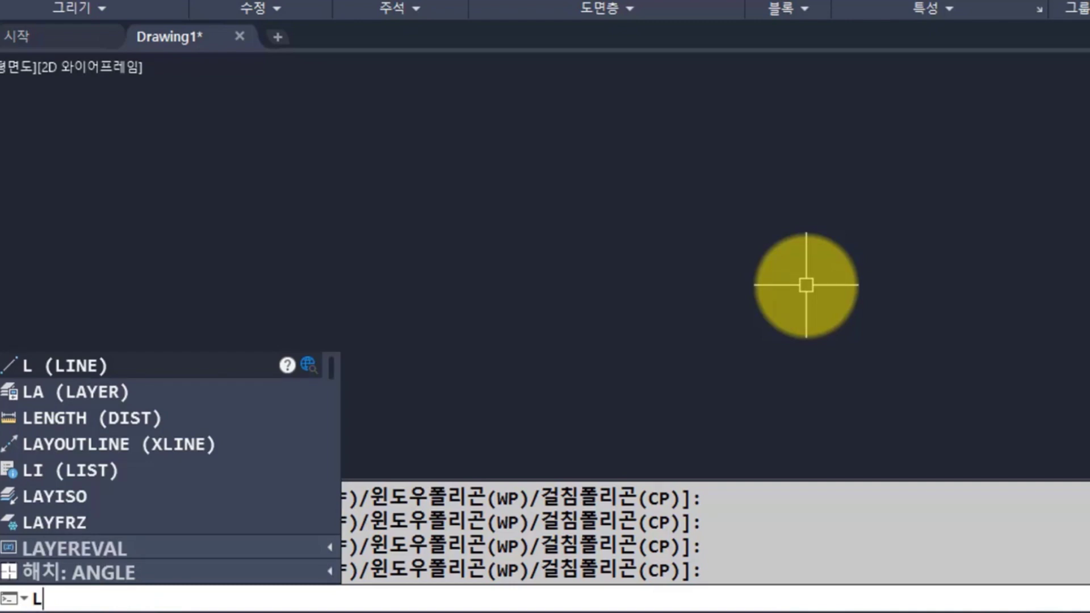
text(Ine)
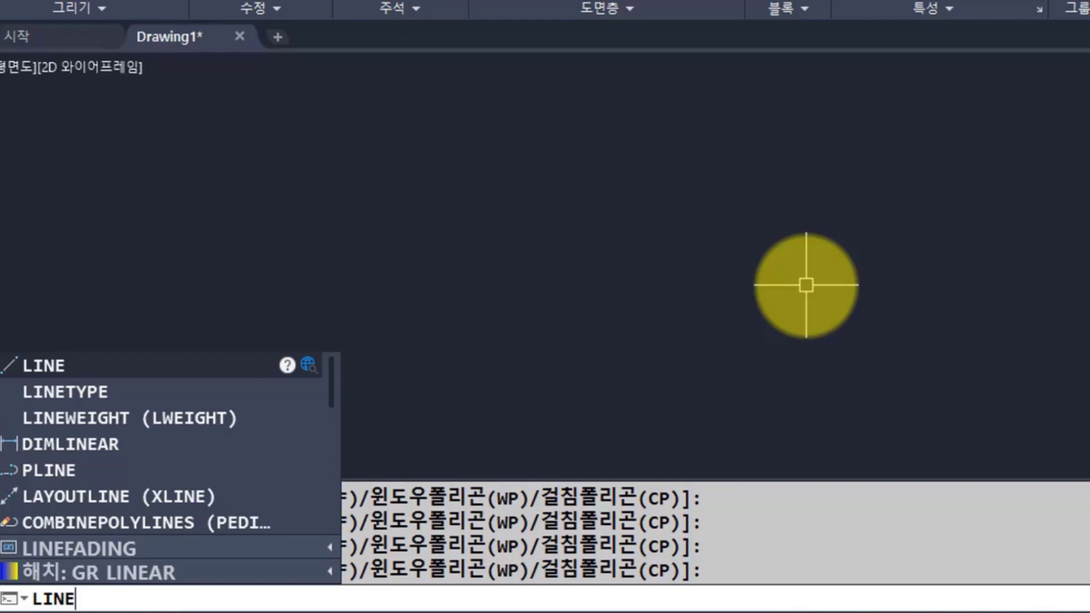
key(Return)
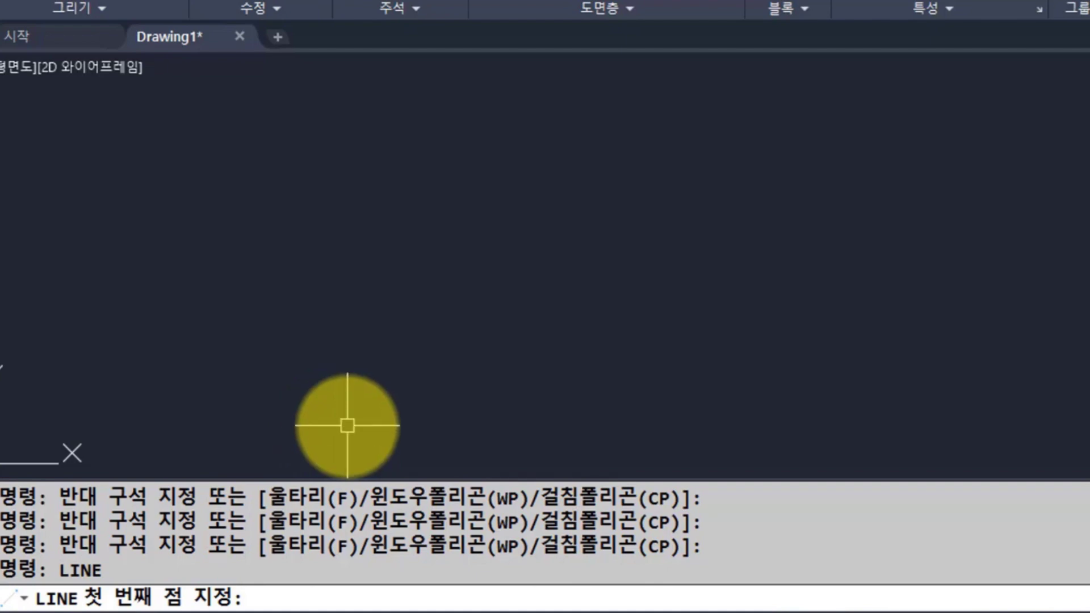
key(Escape)
key(Escape)
key(Escape)
Step: Draw a single diagonal line rising to the right in the middle of the empty drawing area
text(l)
key(Return)
click(350, 342)
click(568, 151)
key(Return)
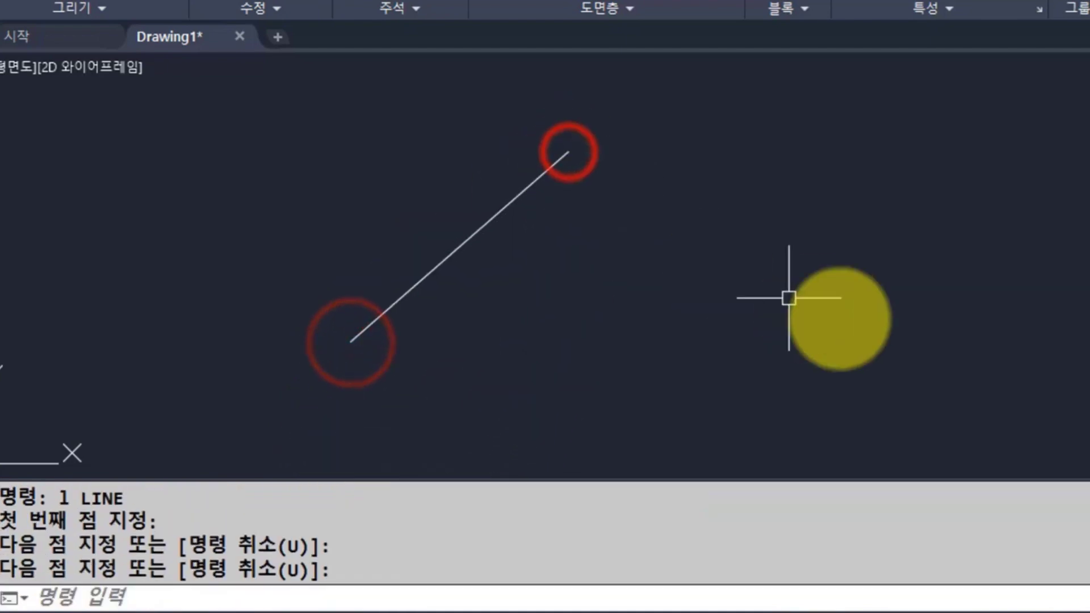
Step: Turn on object snap while the Line command is waiting for its first point, and leave the command
mouse_move(468, 231)
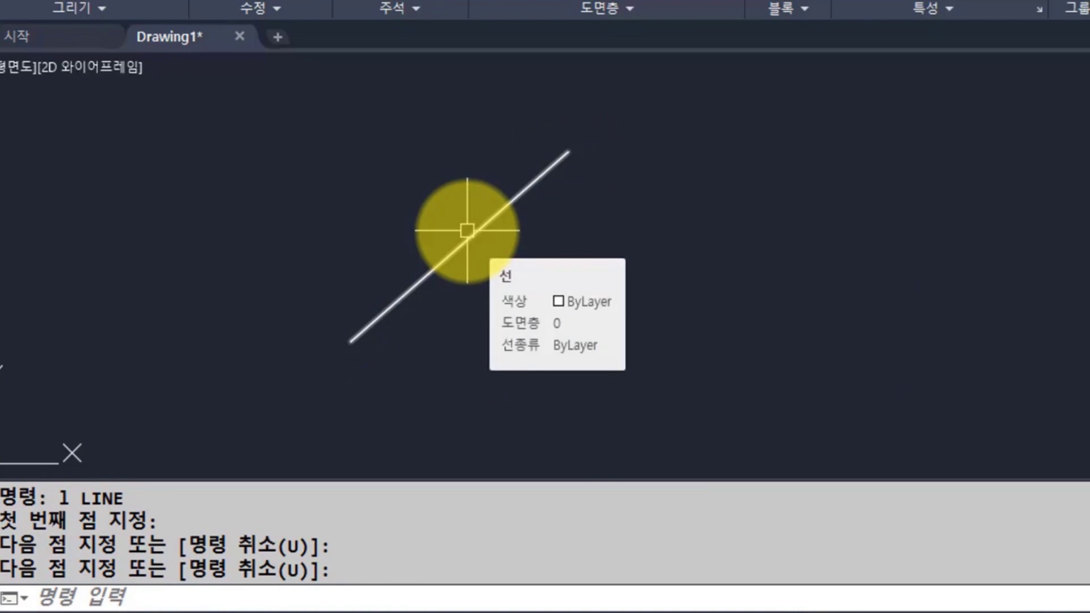
text(l)
key(Return)
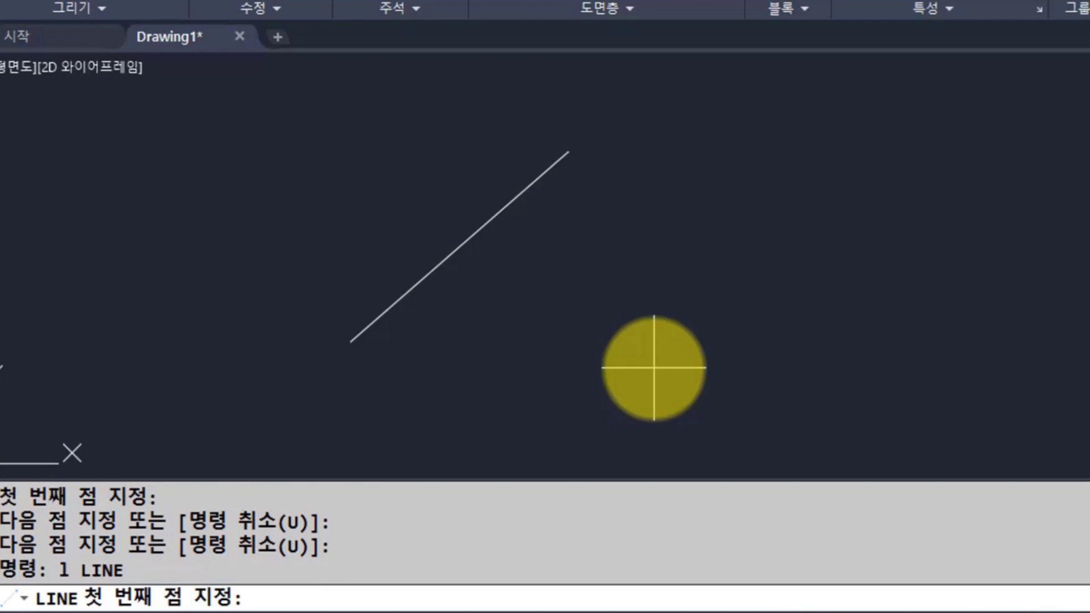
key(F3)
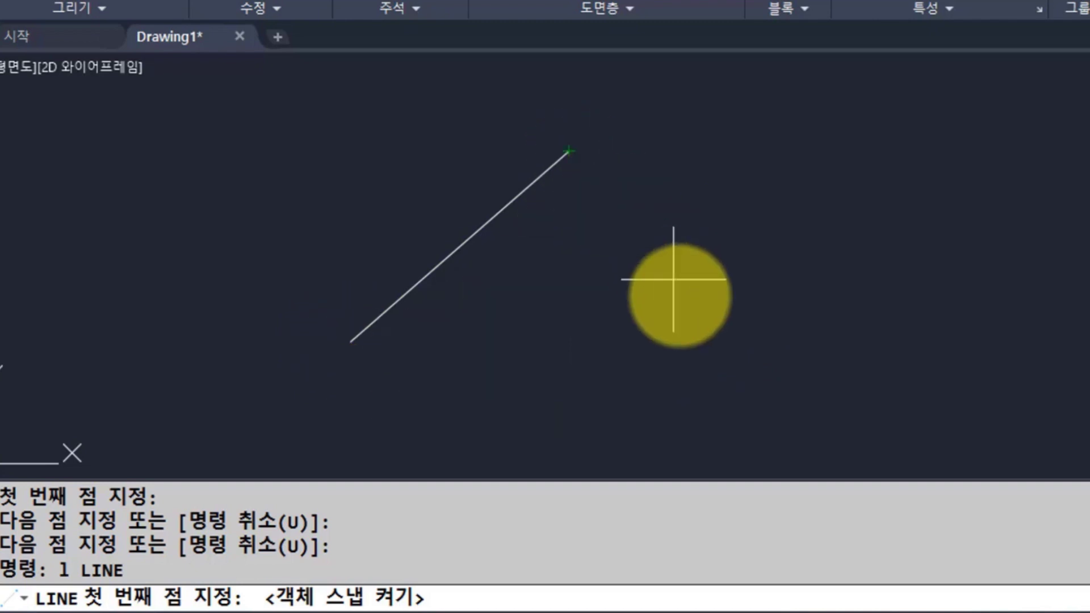
key(Escape)
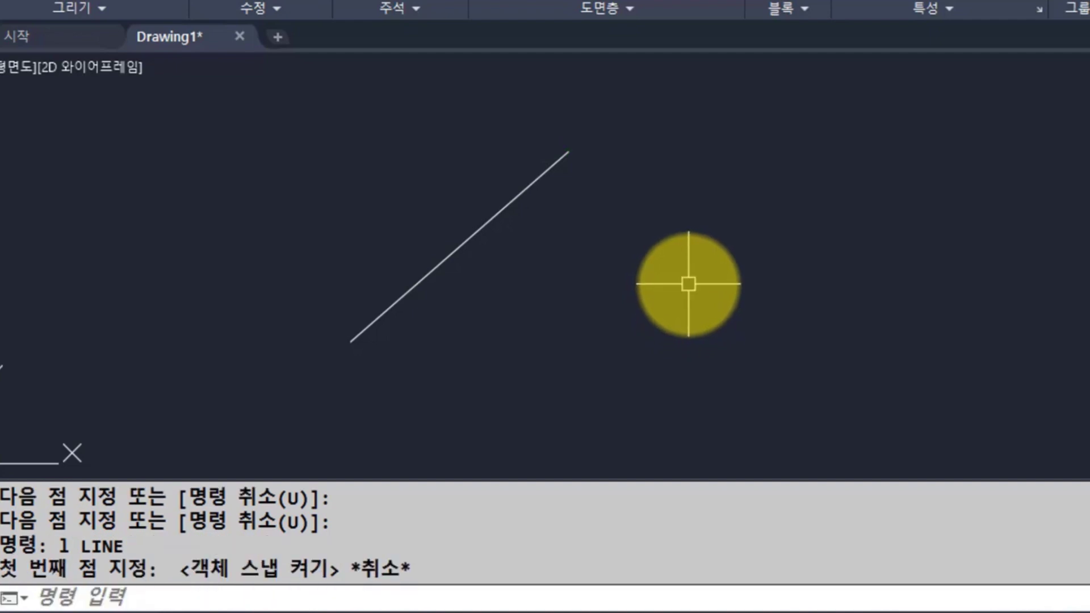
Step: Erase the diagonal line using a crossing selection
text(e)
key(Return)
click(552, 277)
click(407, 197)
key(Escape)
key(Escape)
key(Escape)
key(Escape)
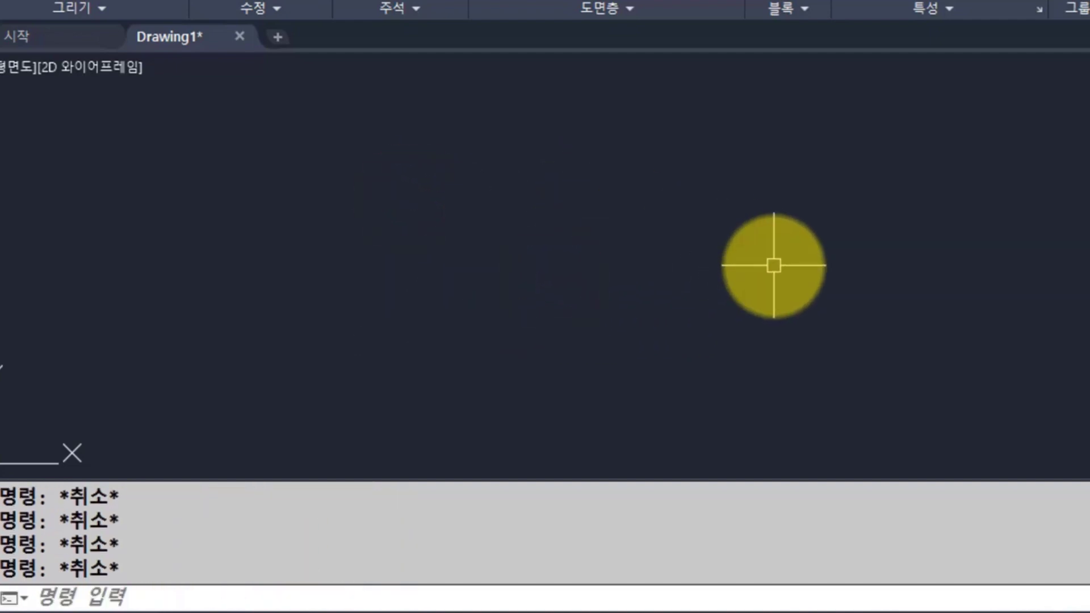
Step: Draw one diagonal line rising to the right near the middle of the drawing area with the LINE command
text(line)
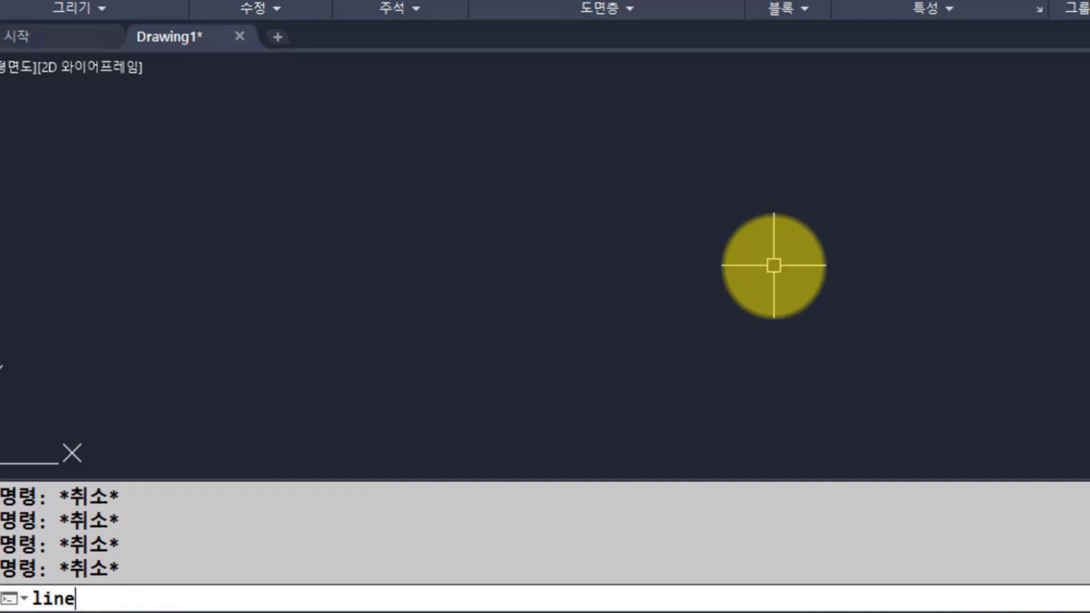
key(Return)
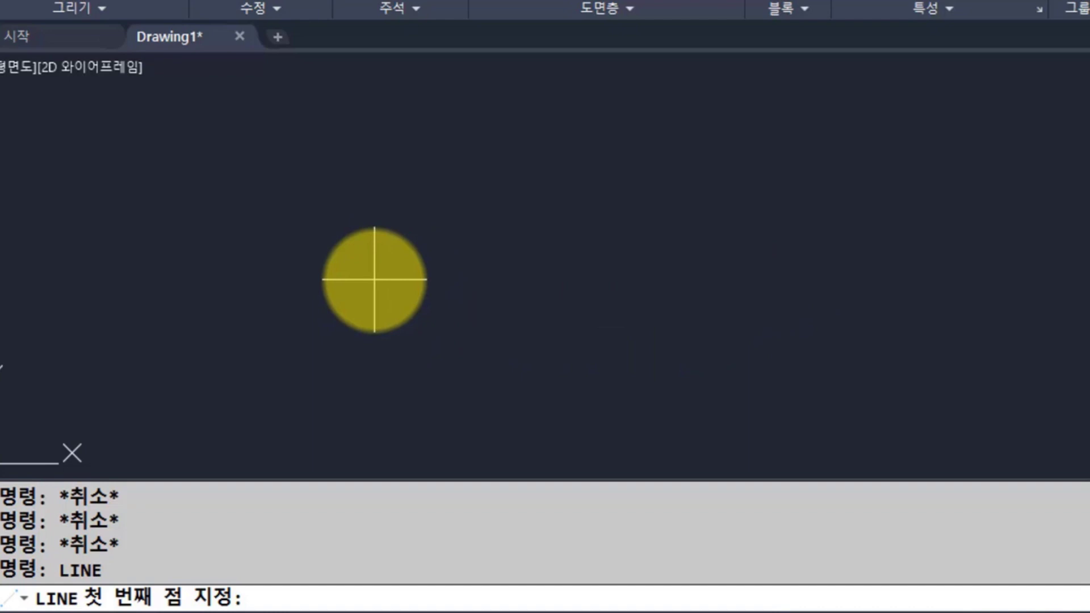
click(374, 280)
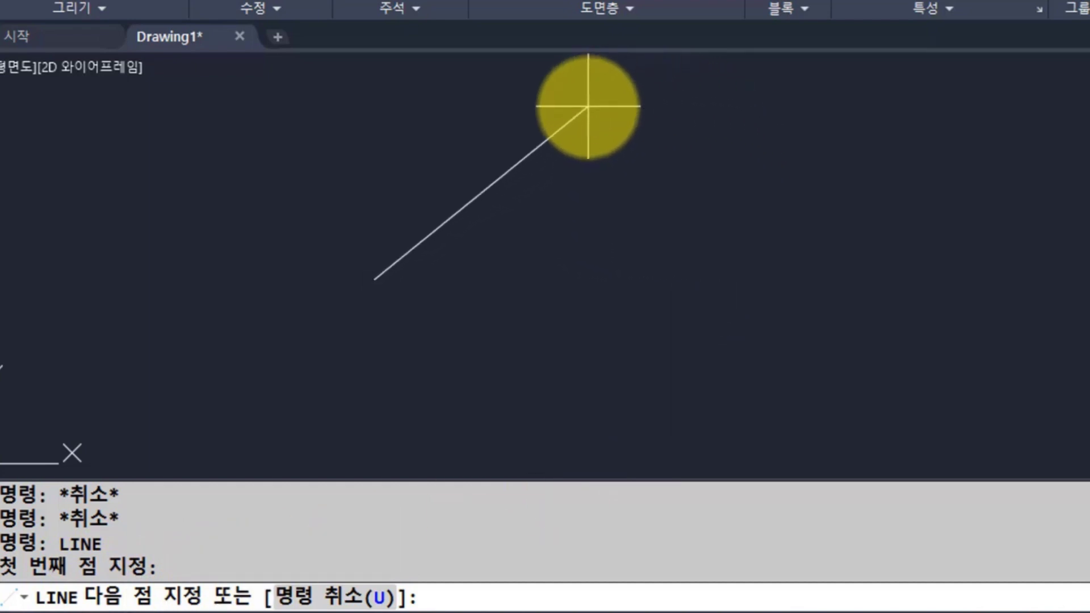
click(587, 106)
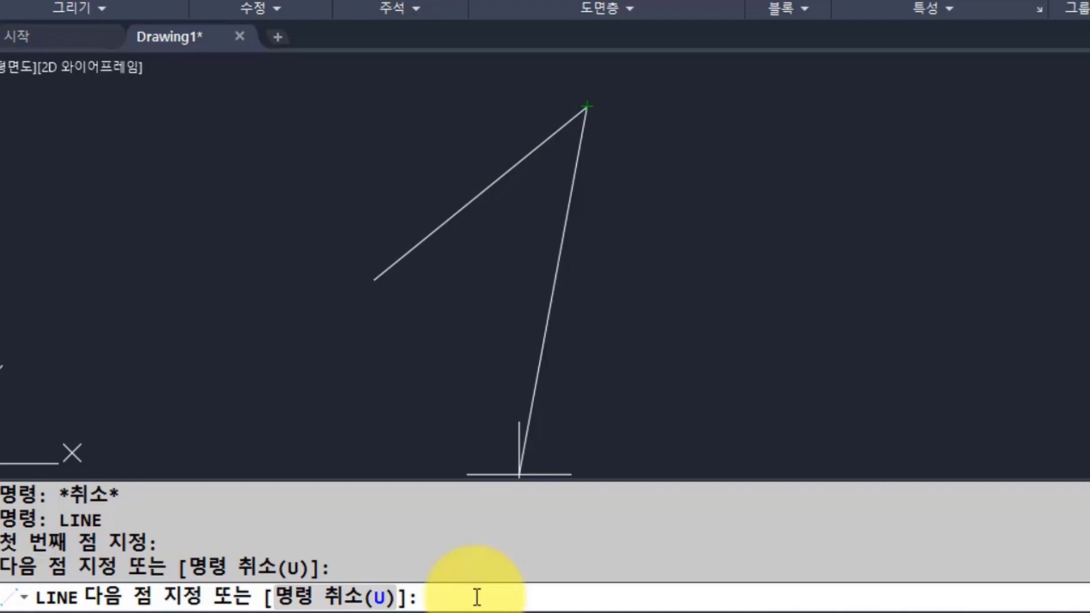
key(Return)
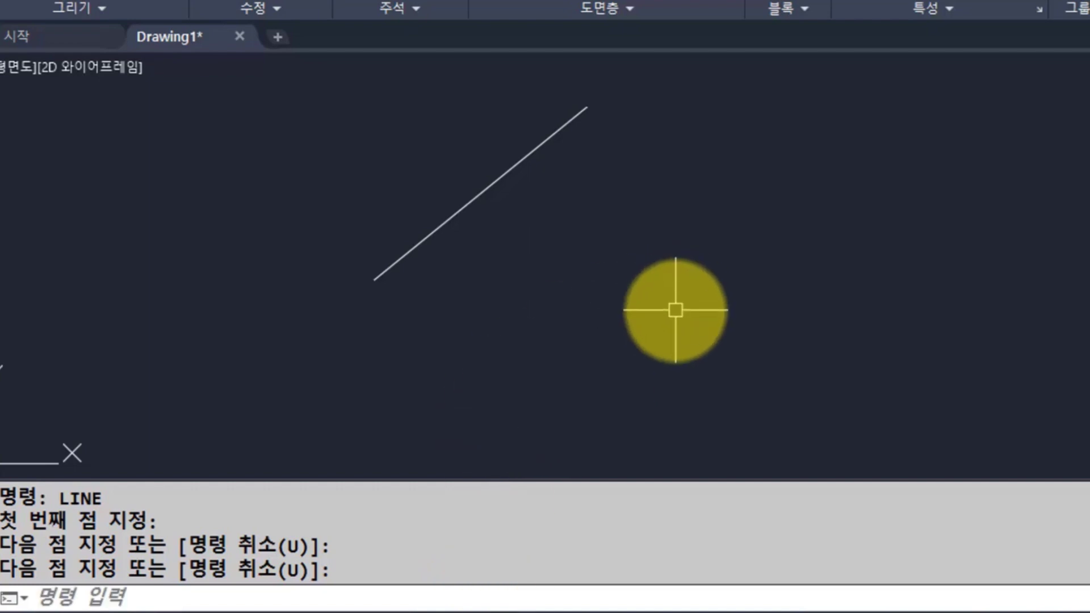
Step: Draw a second, flatter diagonal line rising to the right, placed to the right of the first line
text(line)
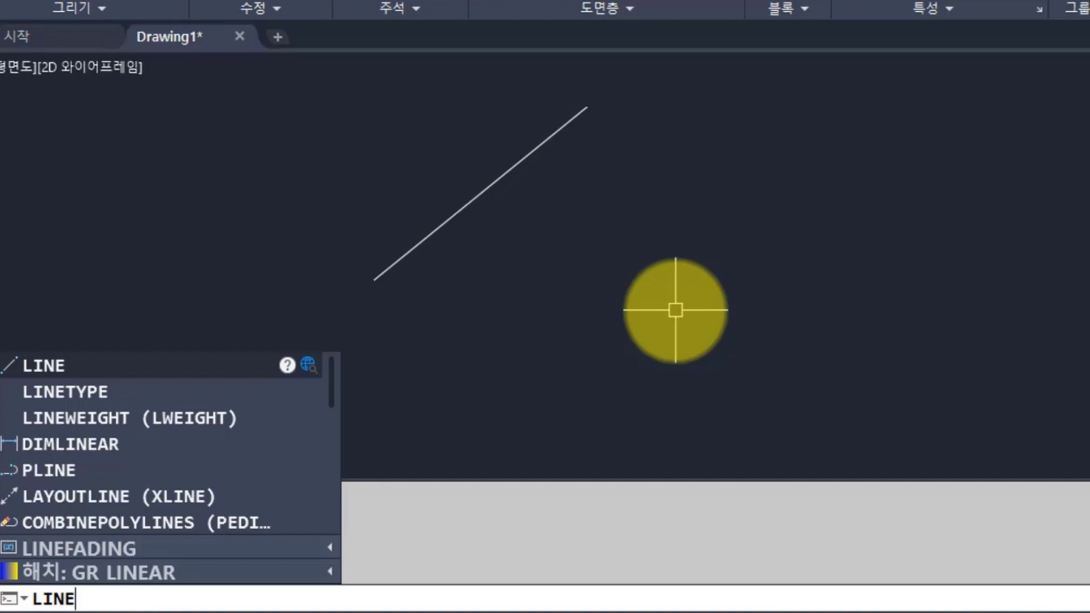
key(Return)
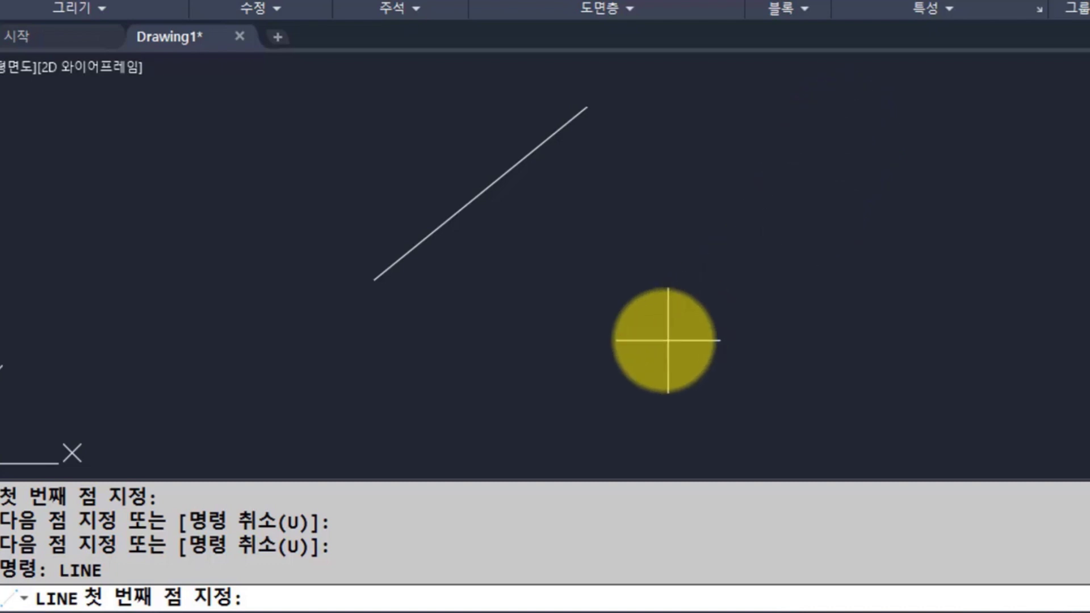
click(653, 319)
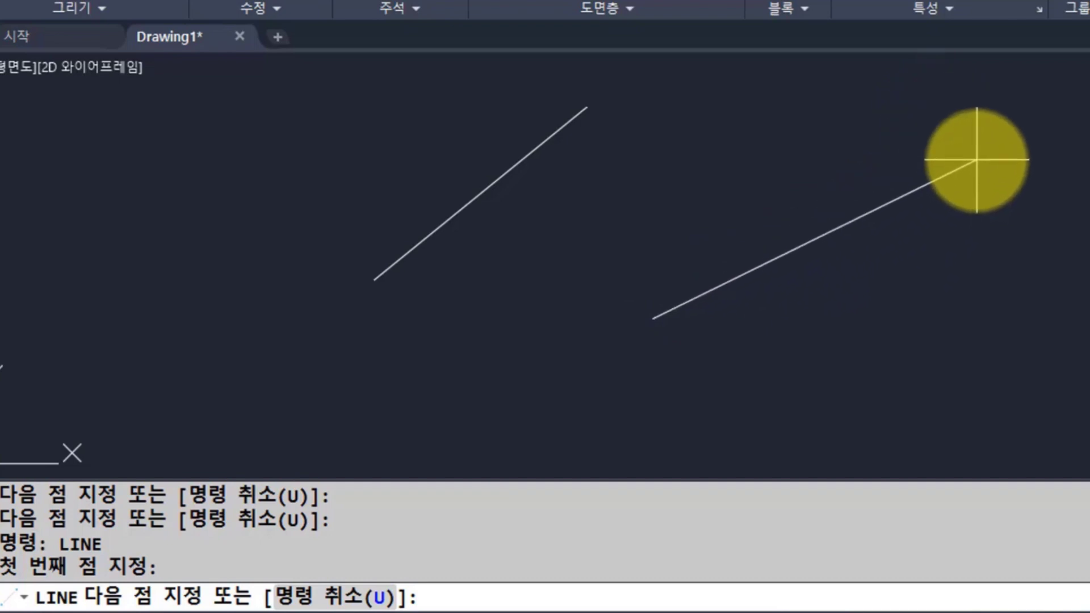
click(976, 159)
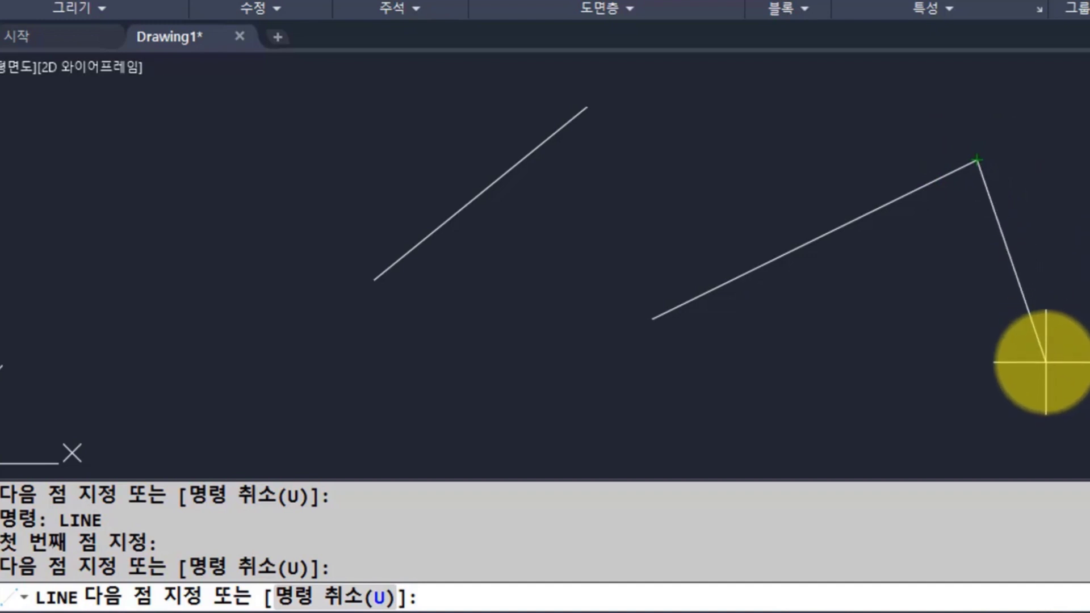
key(Return)
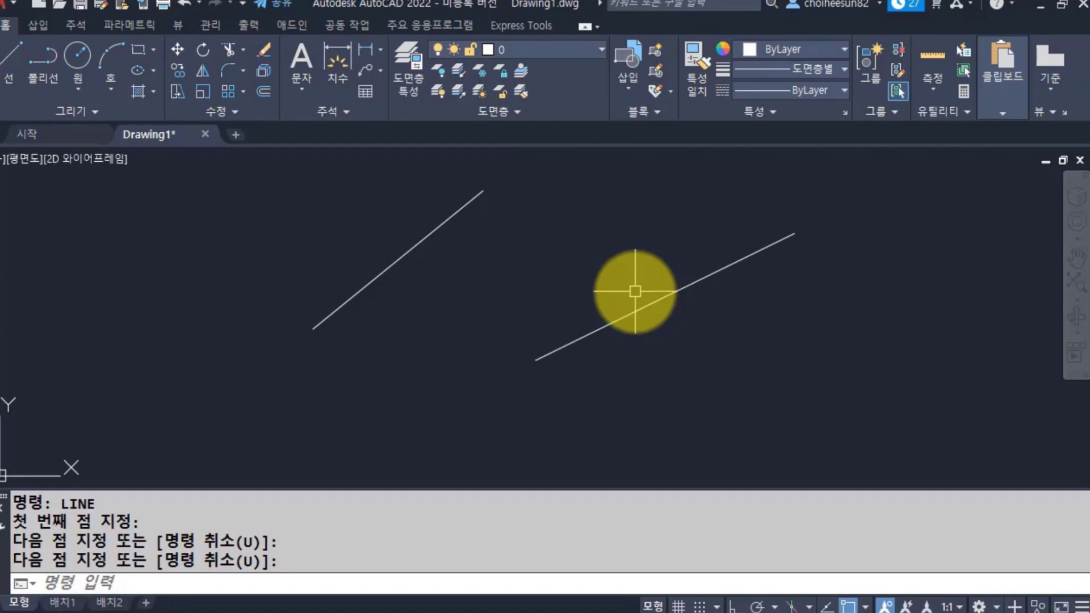
Step: Draw a third, steeper diagonal line rising to the right, placed to the left of the two existing lines
click(10, 56)
click(96, 421)
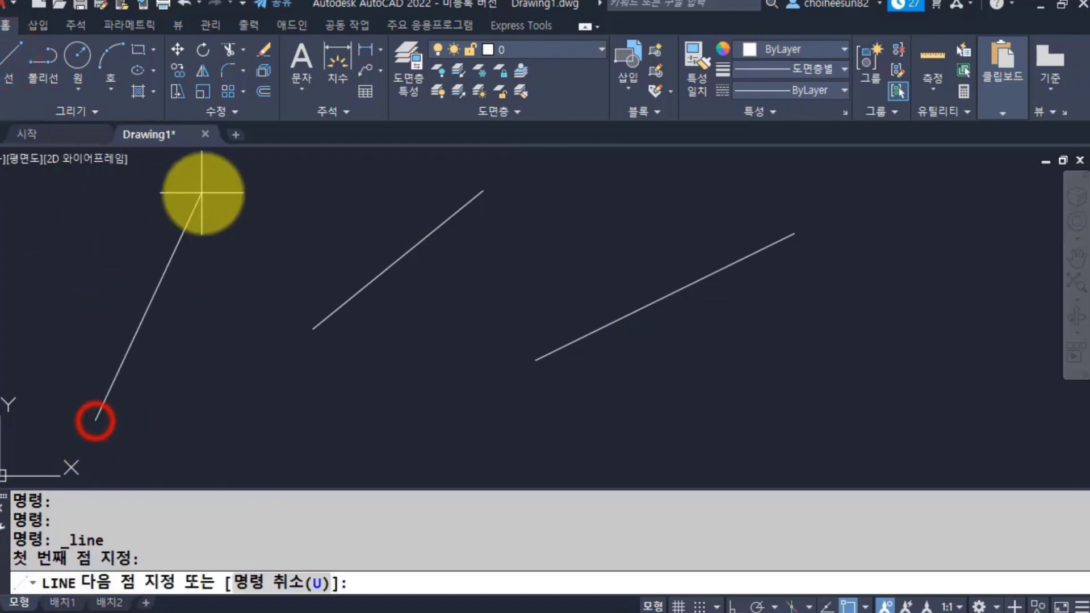
click(213, 213)
key(Return)
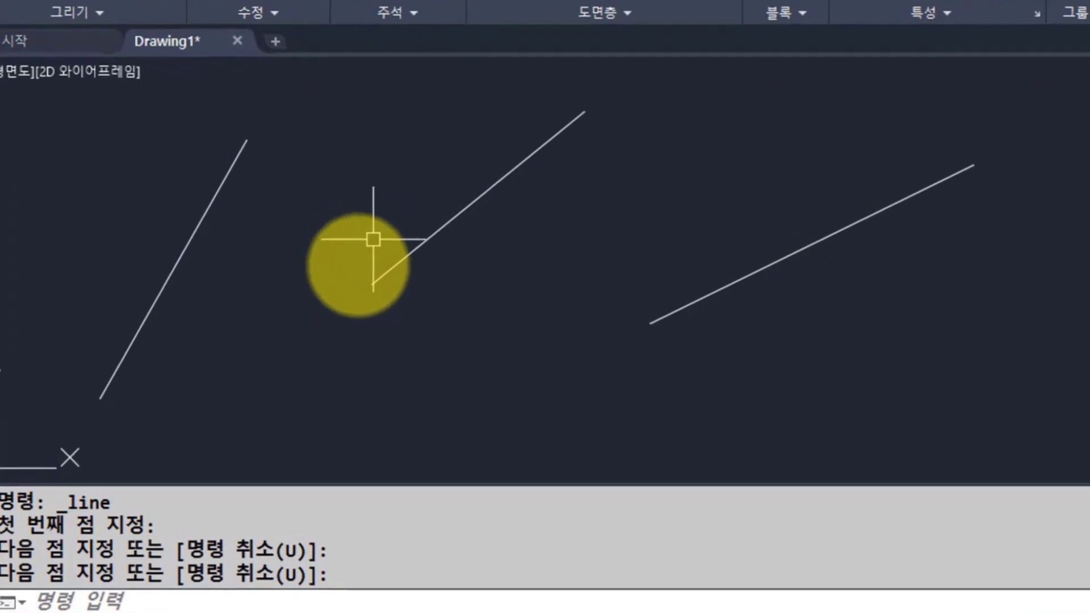
click(275, 384)
click(446, 421)
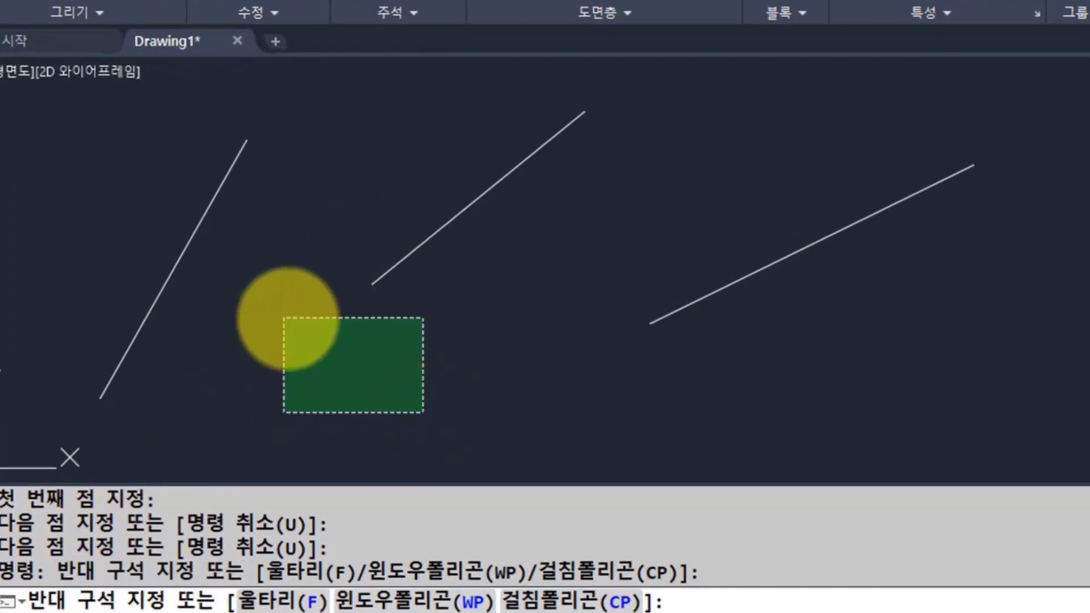
key(Escape)
key(Escape)
key(Escape)
key(Escape)
key(Escape)
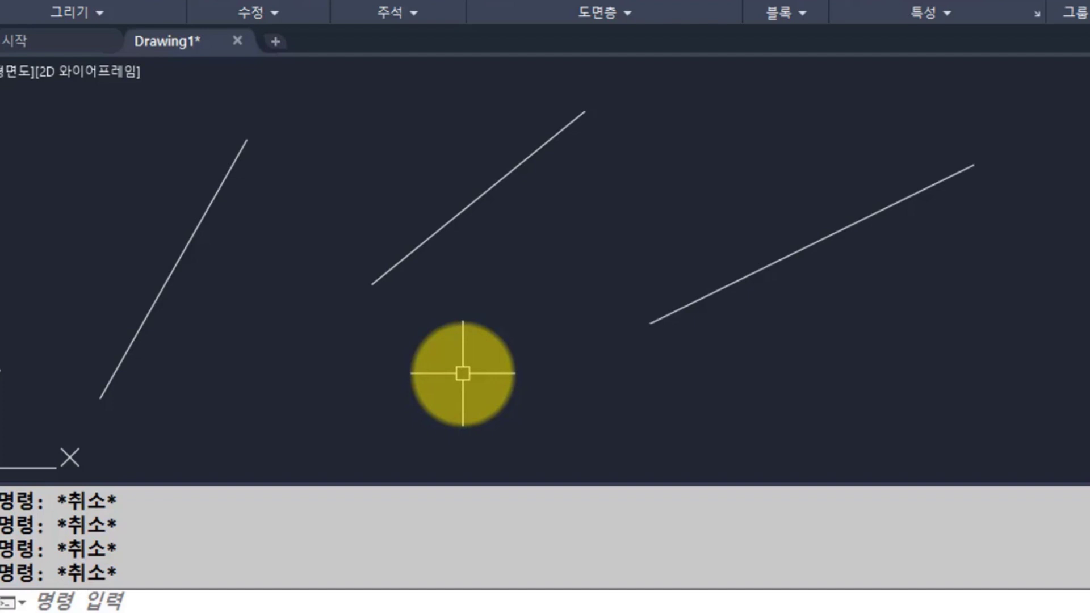
Step: Draw a fourth, nearly vertical line to the right of the other three, using the Line command's alias L
text(L)
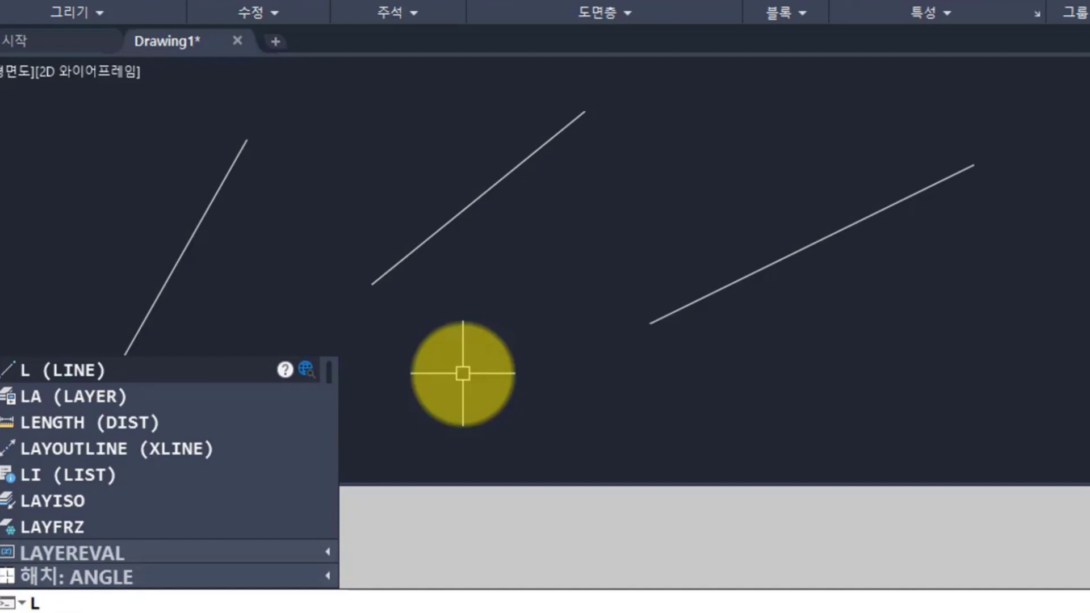
key(Return)
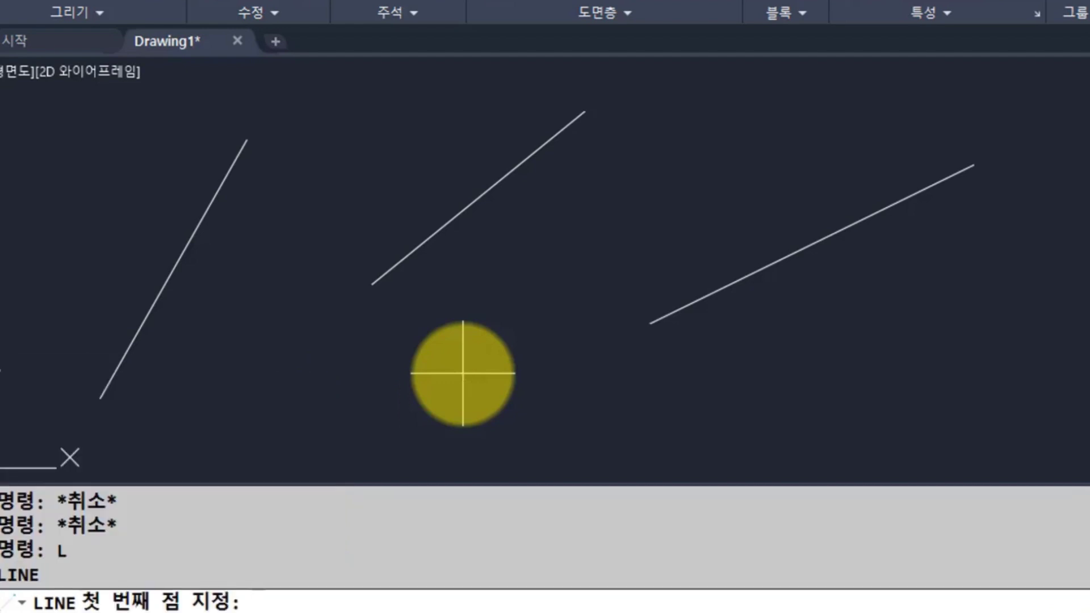
drag(43, 550, 8, 596)
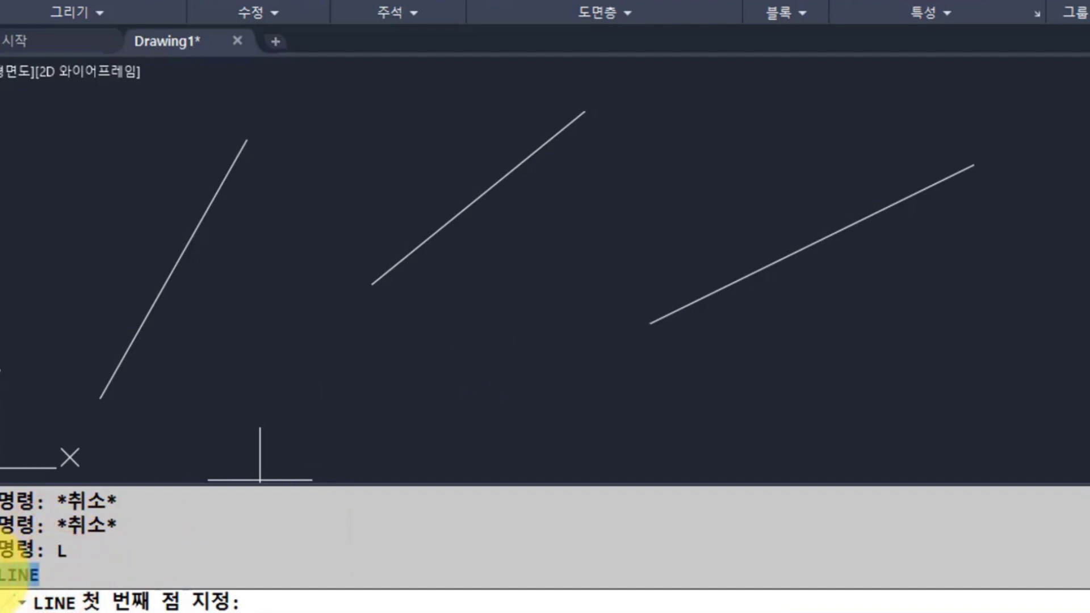
click(47, 576)
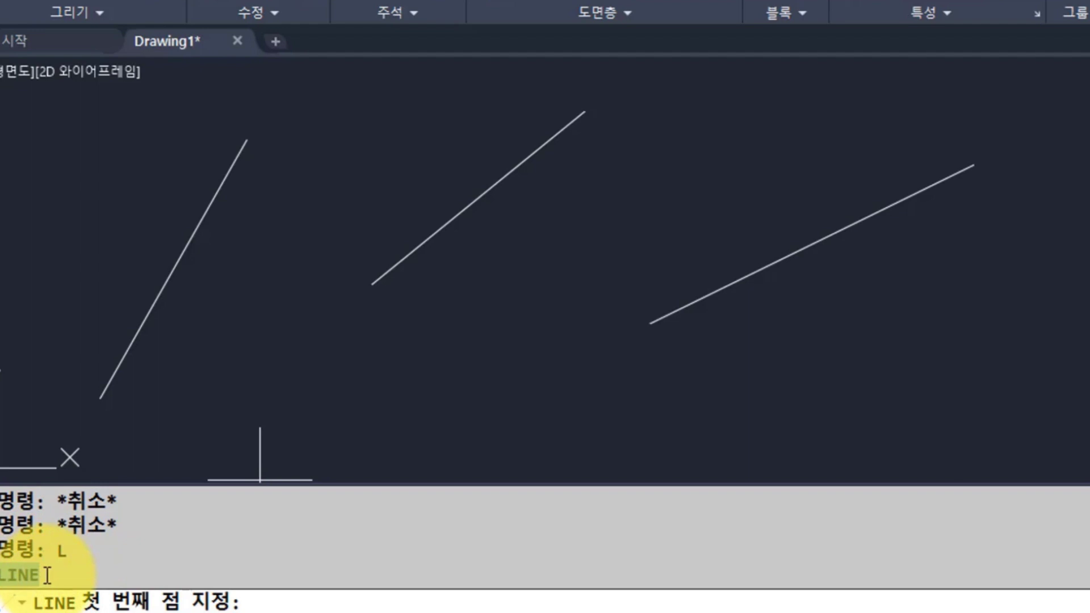
drag(49, 574, 1, 575)
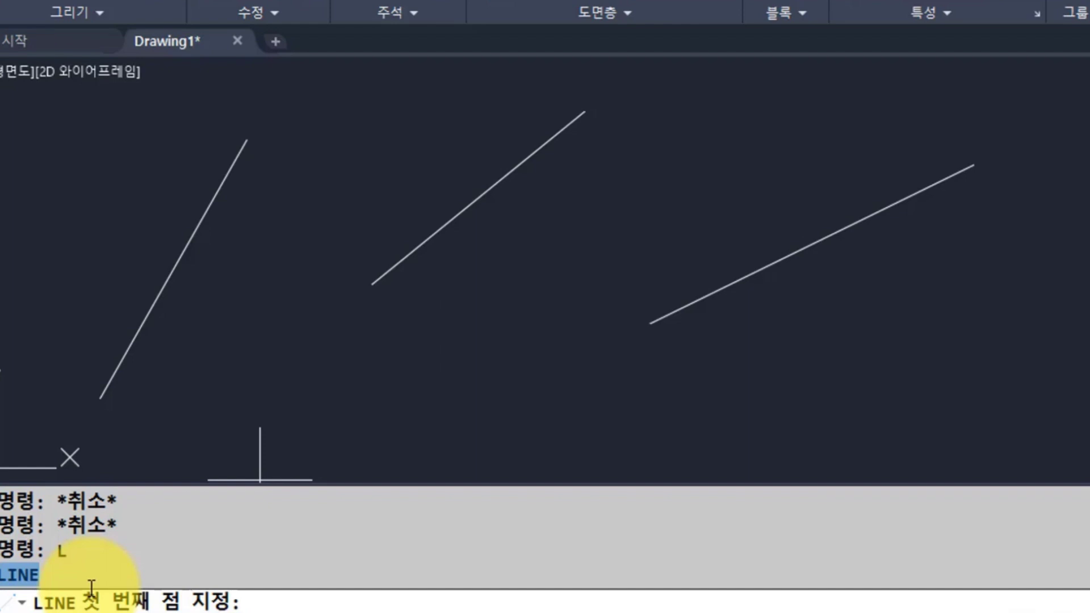
click(1037, 381)
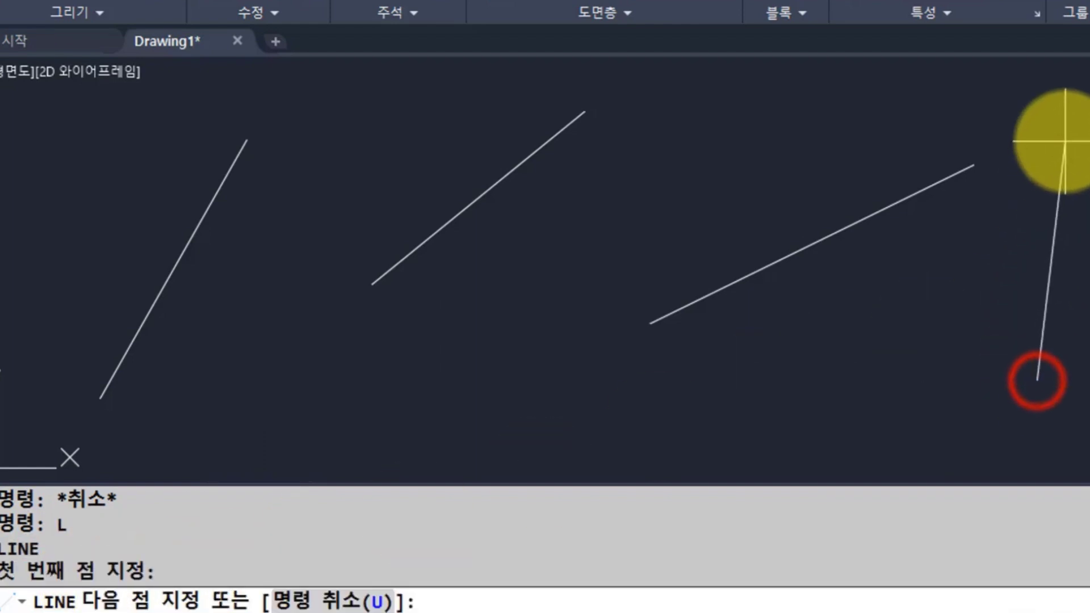
click(1065, 141)
key(Return)
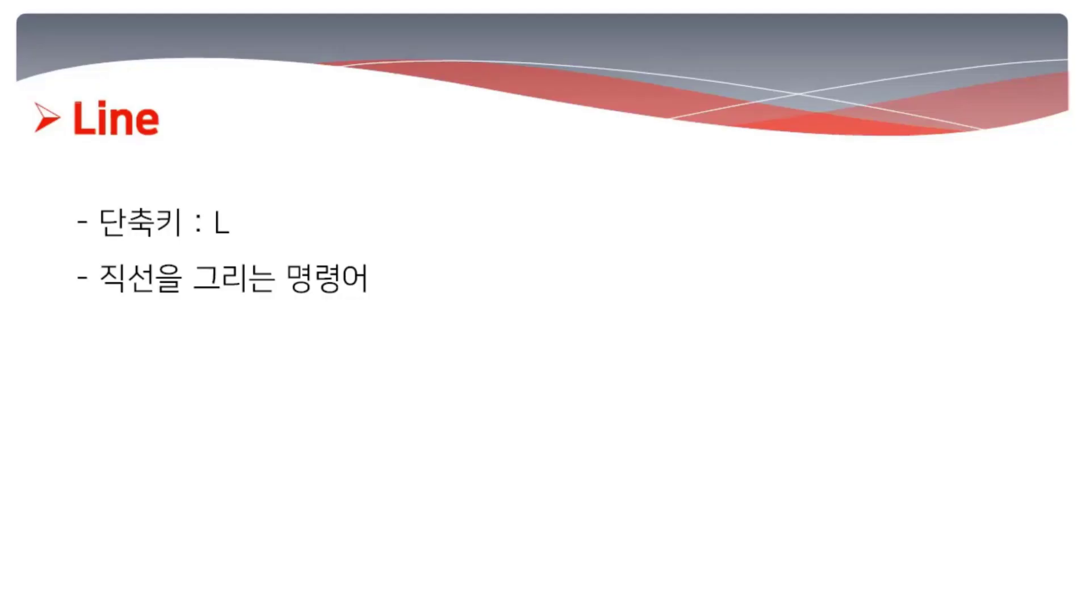
click(725, 473)
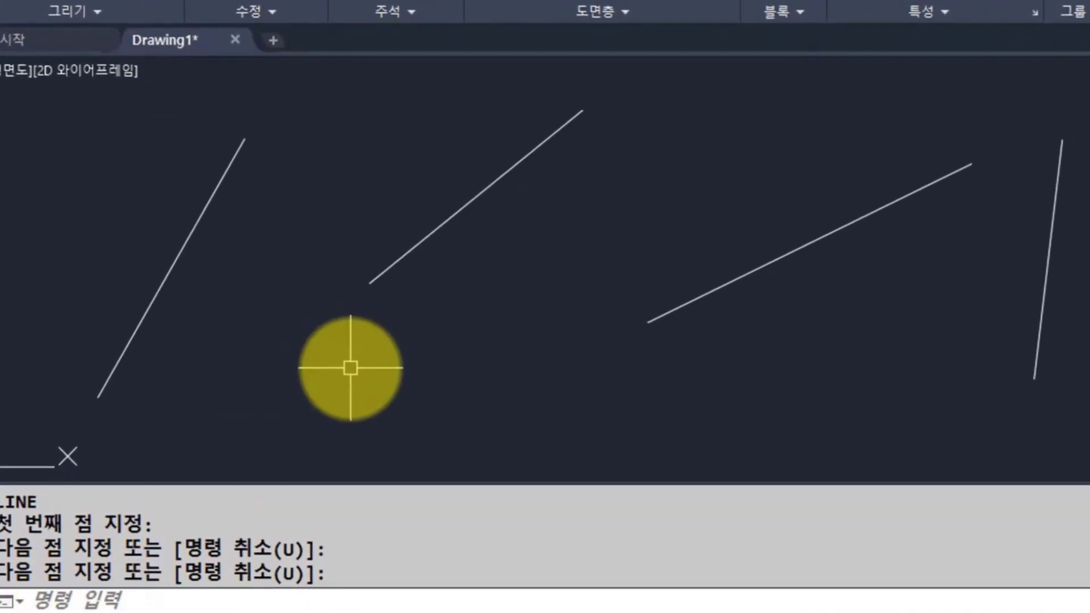
Step: Erase the steep diagonal line farthest to the left using the full ERASE command
text(erase)
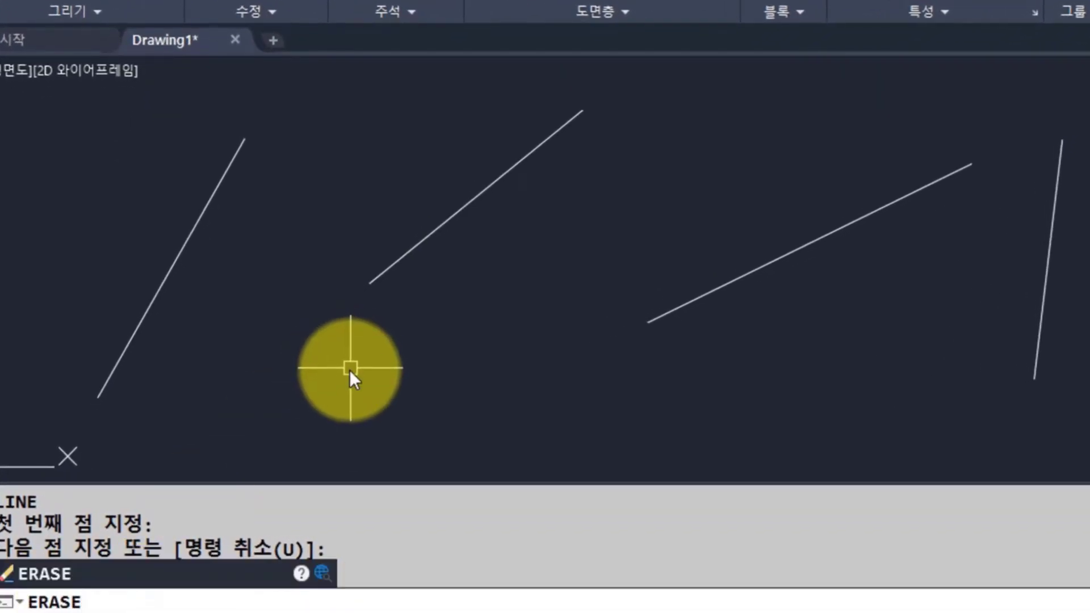
key(Return)
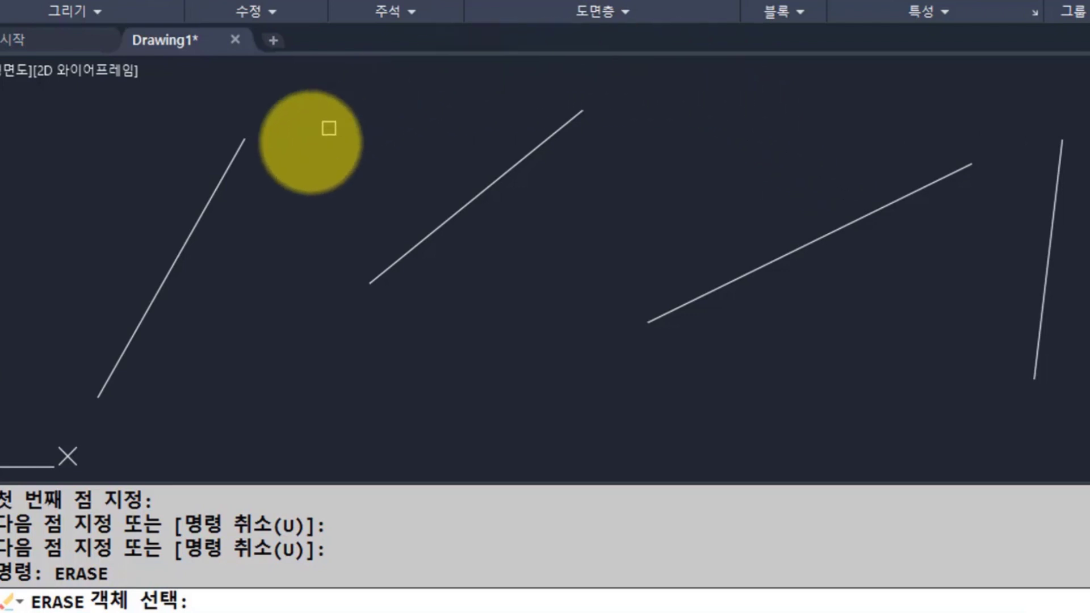
click(218, 196)
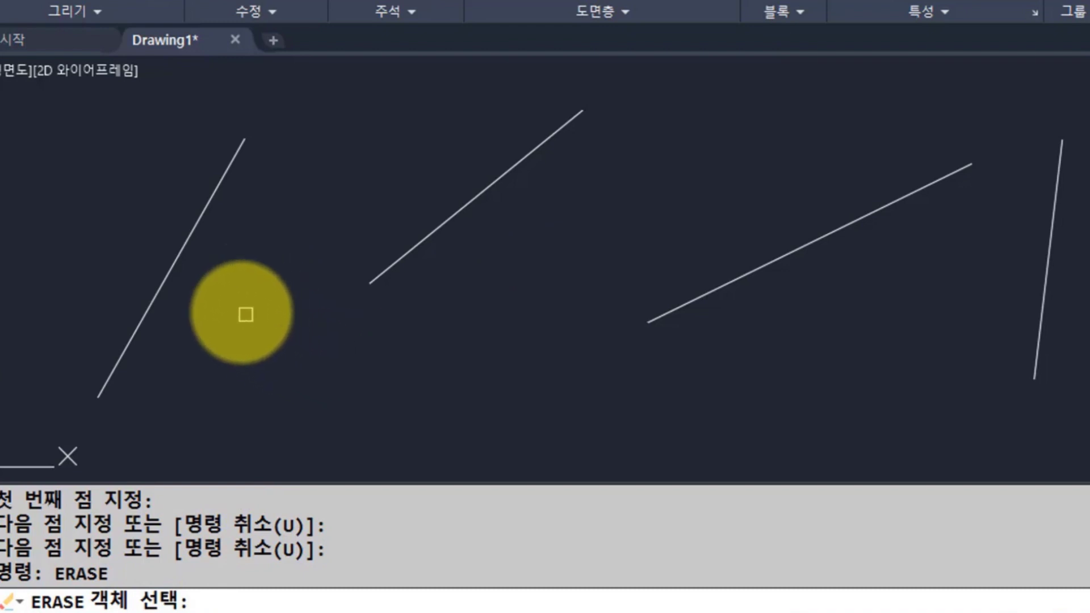
click(189, 246)
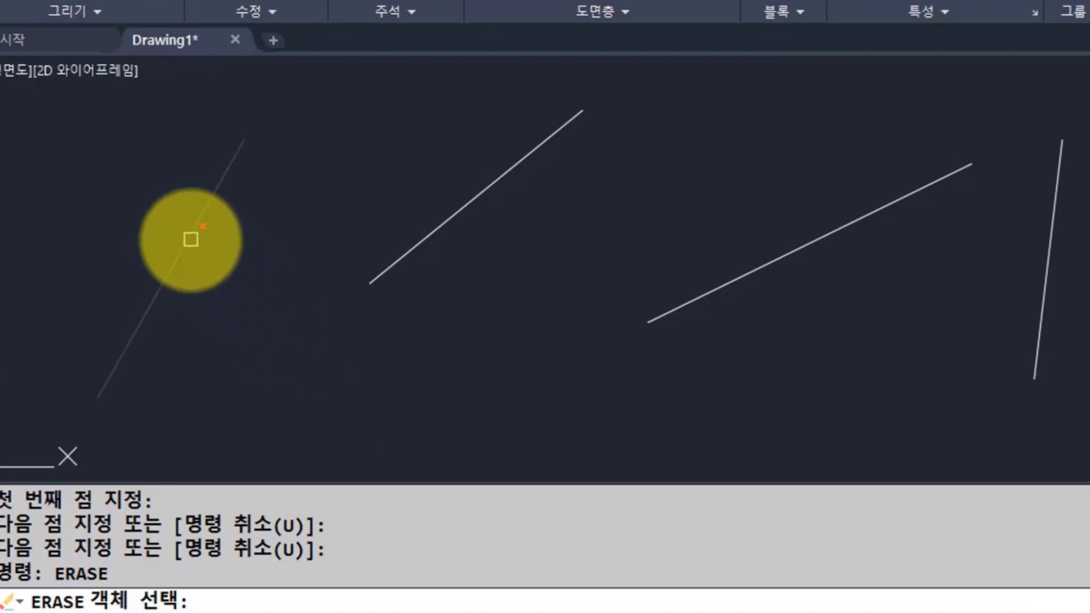
click(191, 239)
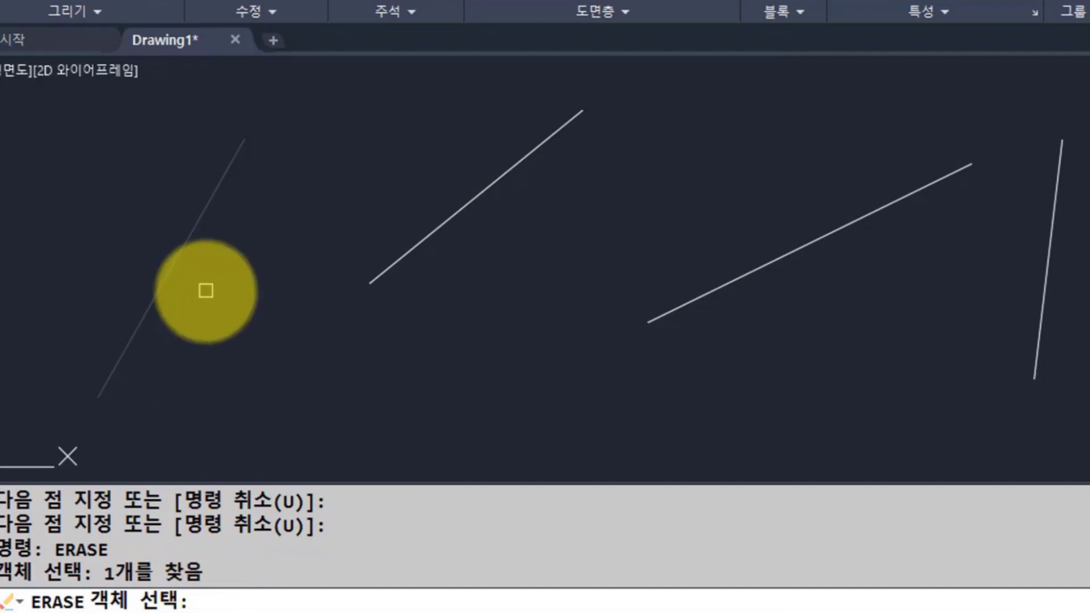
key(Return)
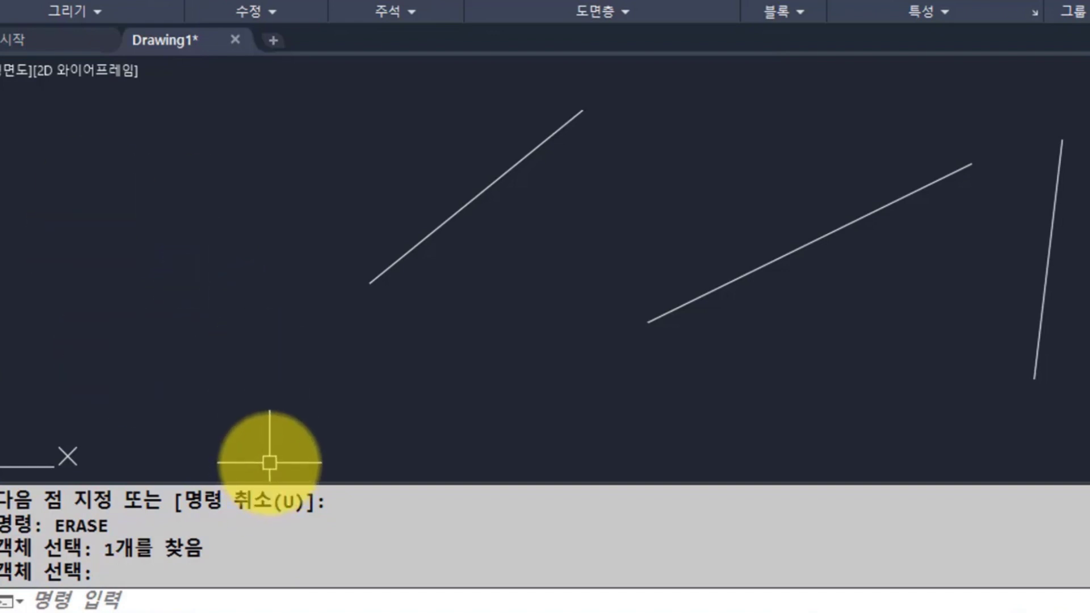
Step: Erase the leftmost of the three remaining lines with the ERASE command
text(erase)
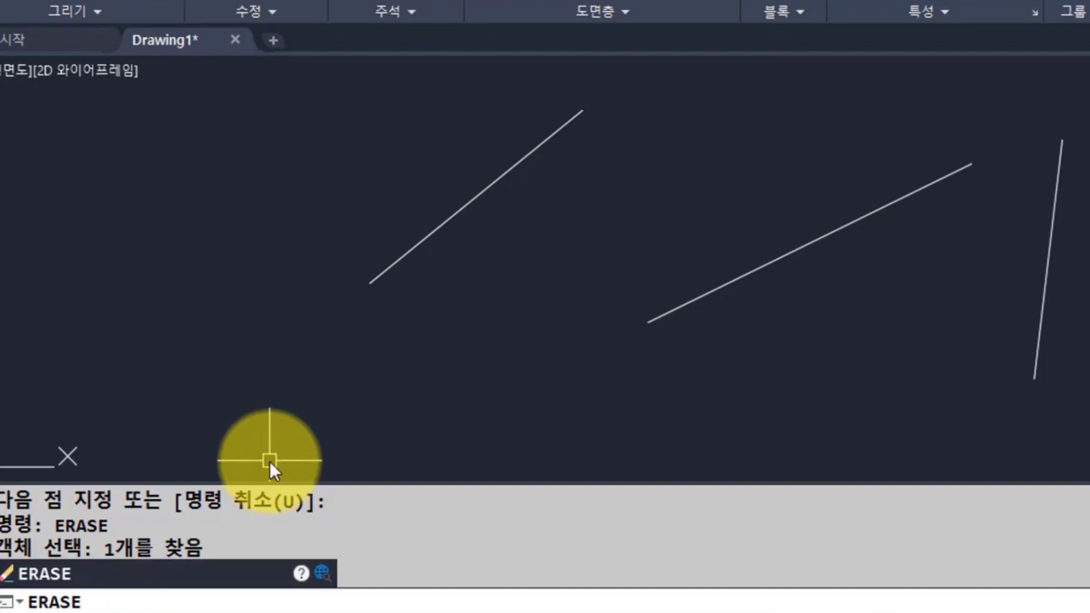
key(Return)
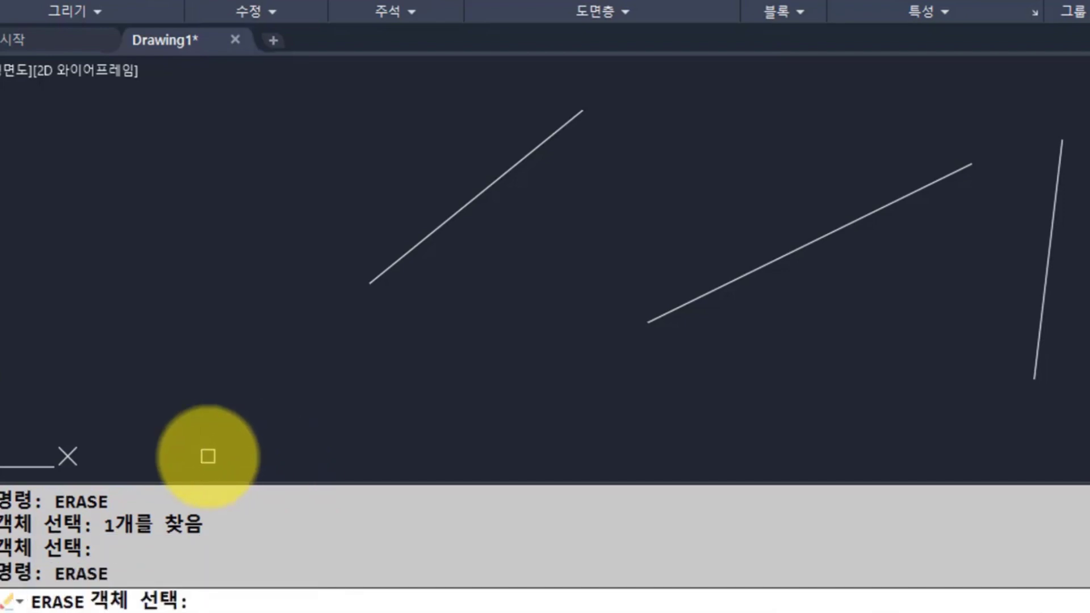
click(465, 200)
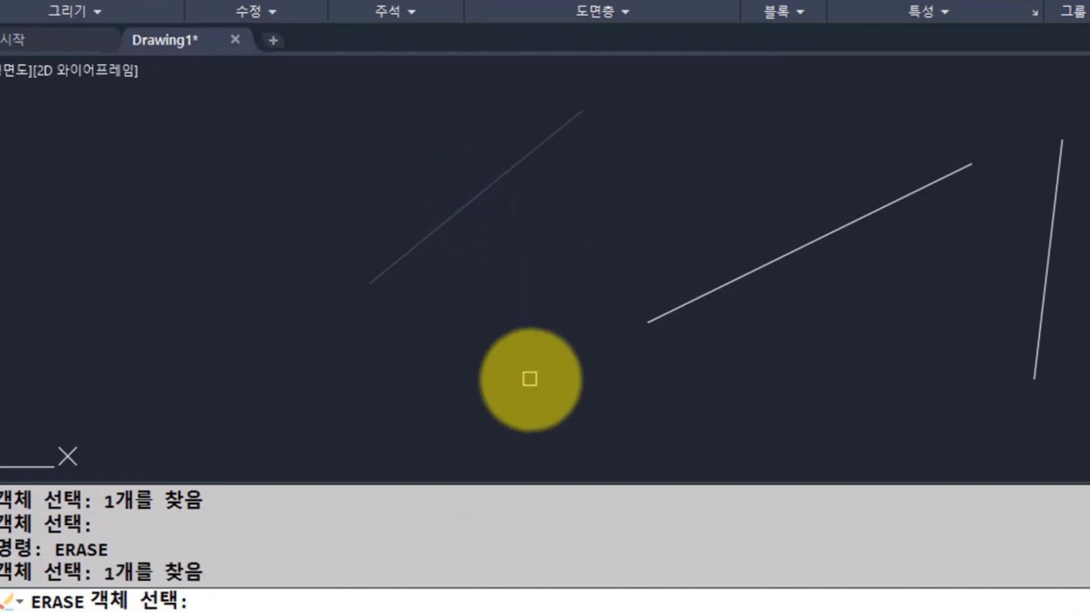
key(Return)
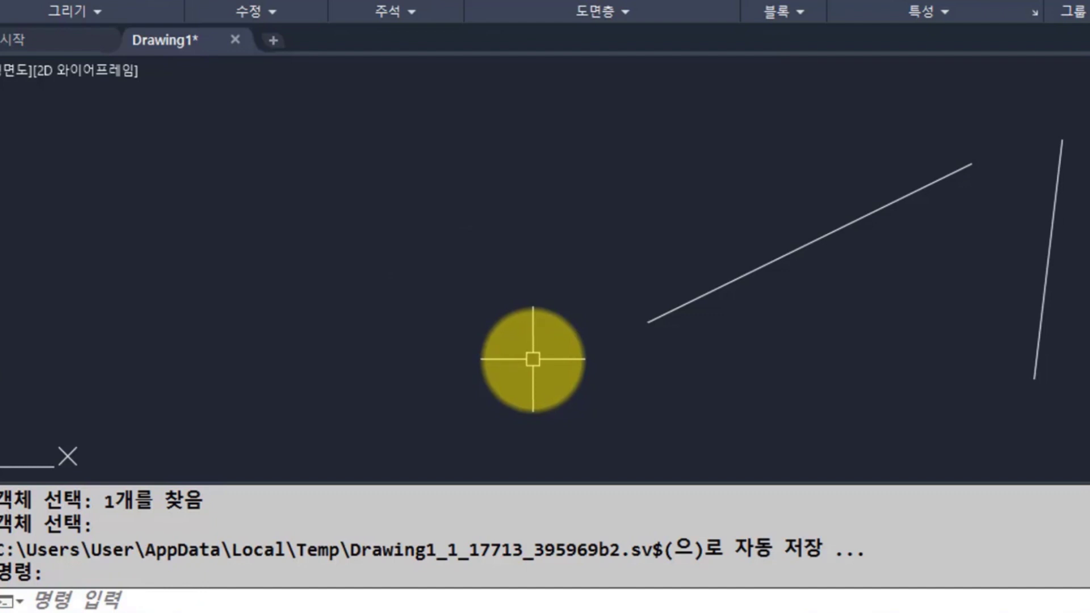
Step: Erase the flatter diagonal line and the nearly vertical line together, using the Erase command's alias E
text(e)
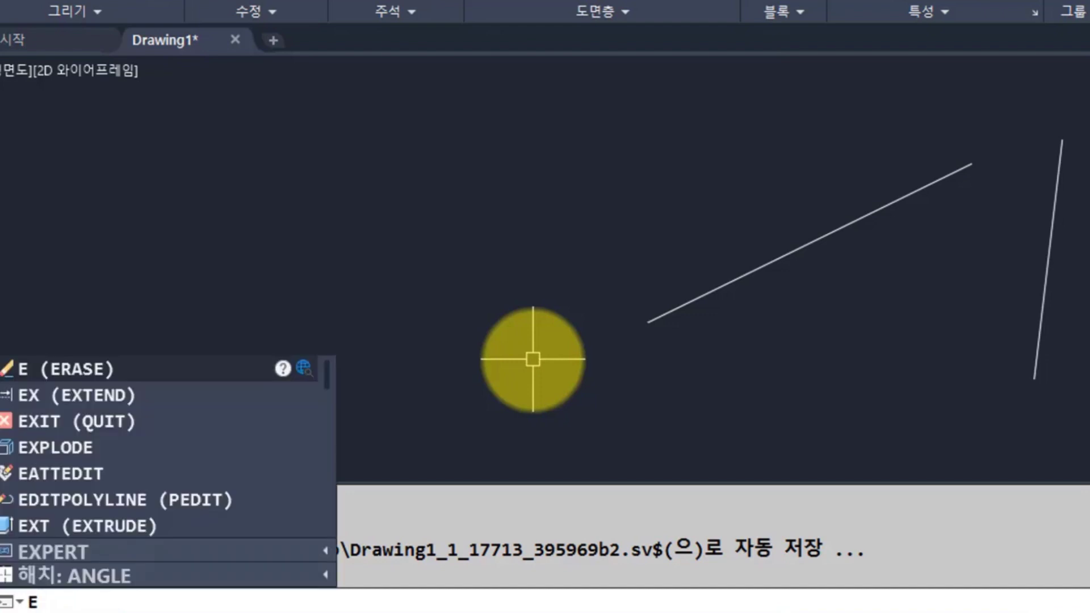
key(Return)
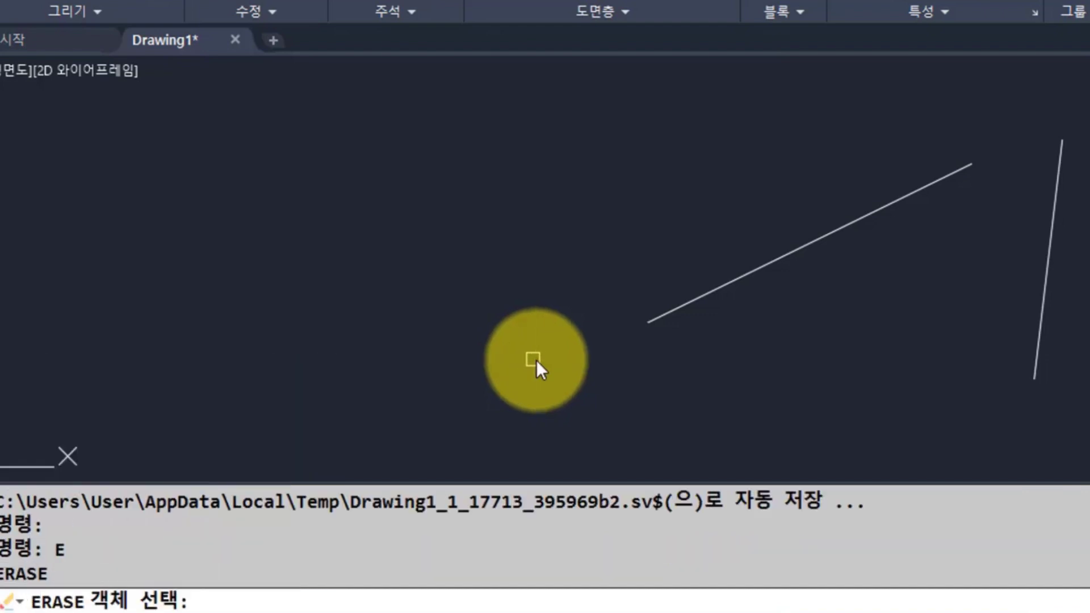
drag(41, 551, 71, 551)
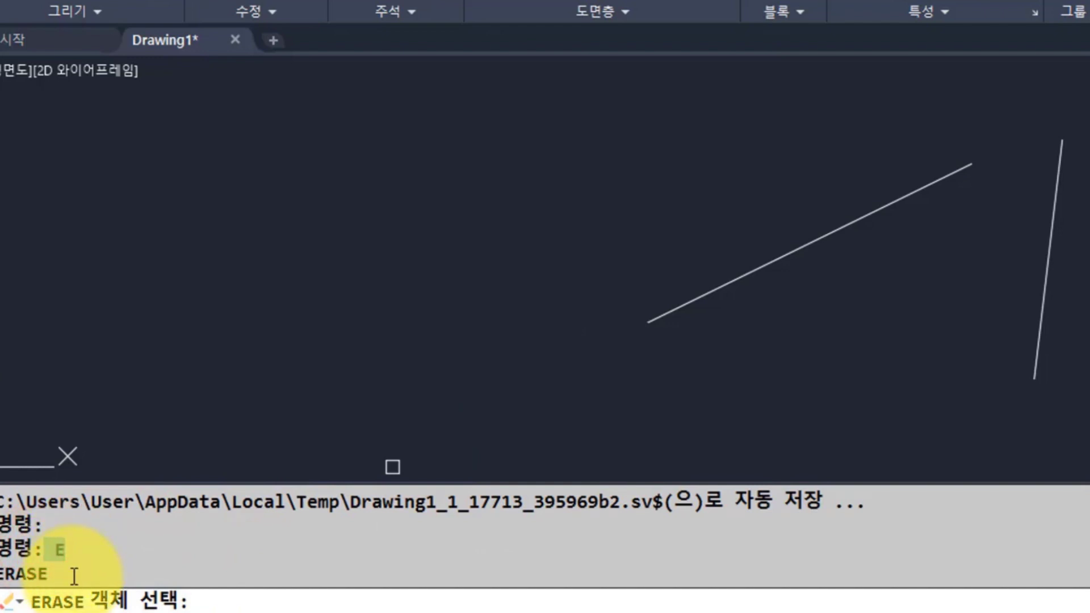
double_click(73, 573)
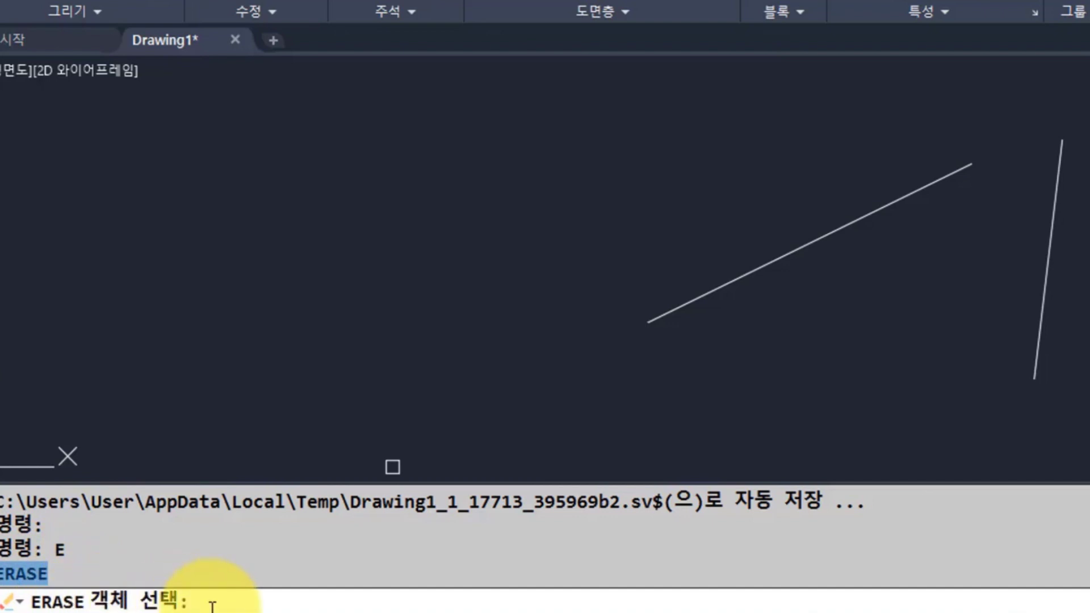
click(816, 244)
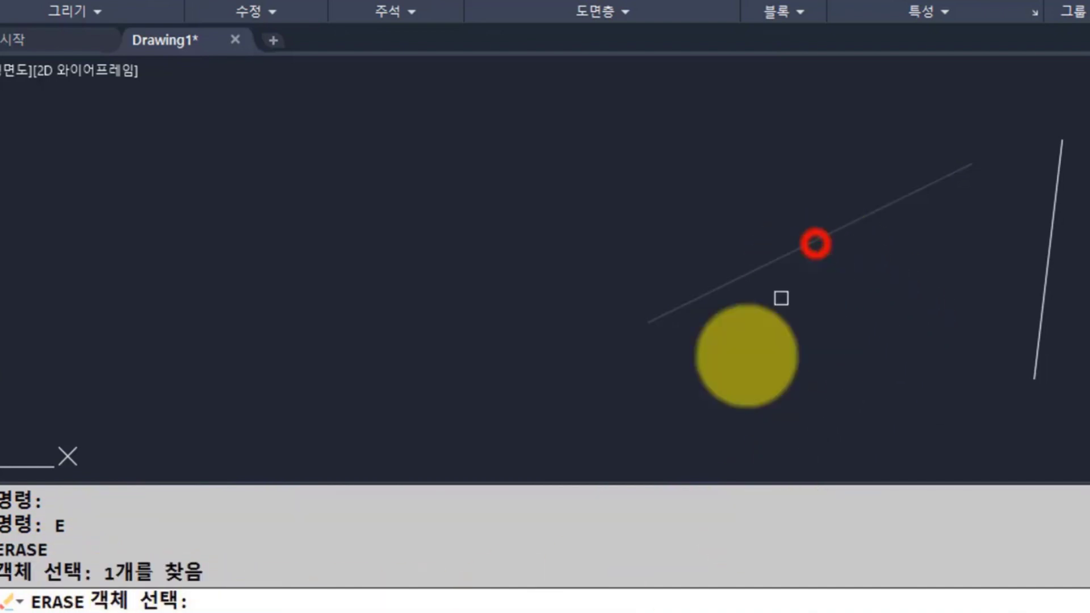
drag(94, 572, 258, 574)
click(105, 564)
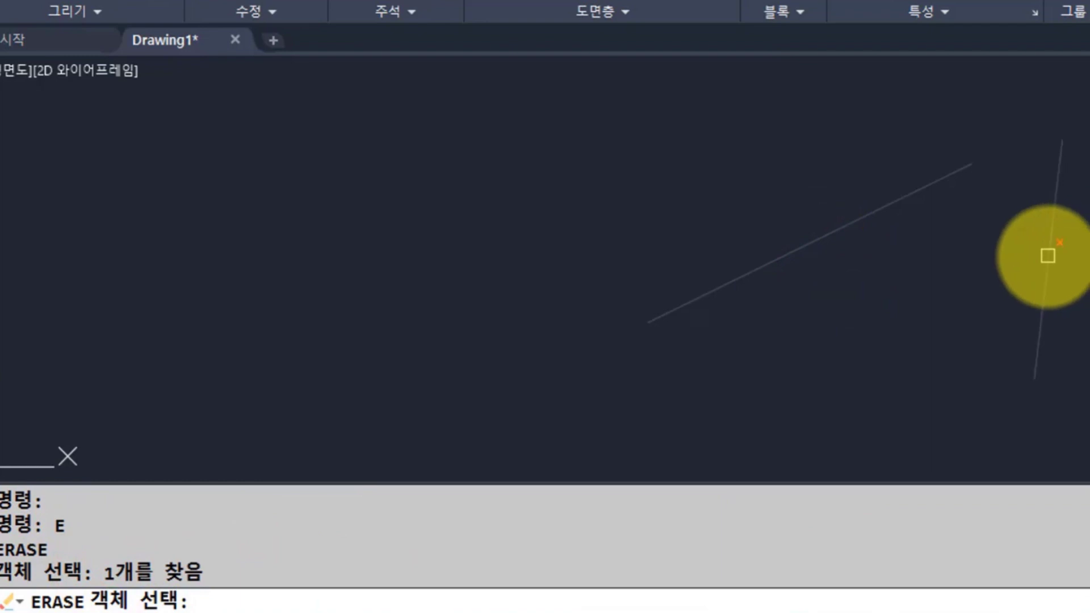
click(1047, 255)
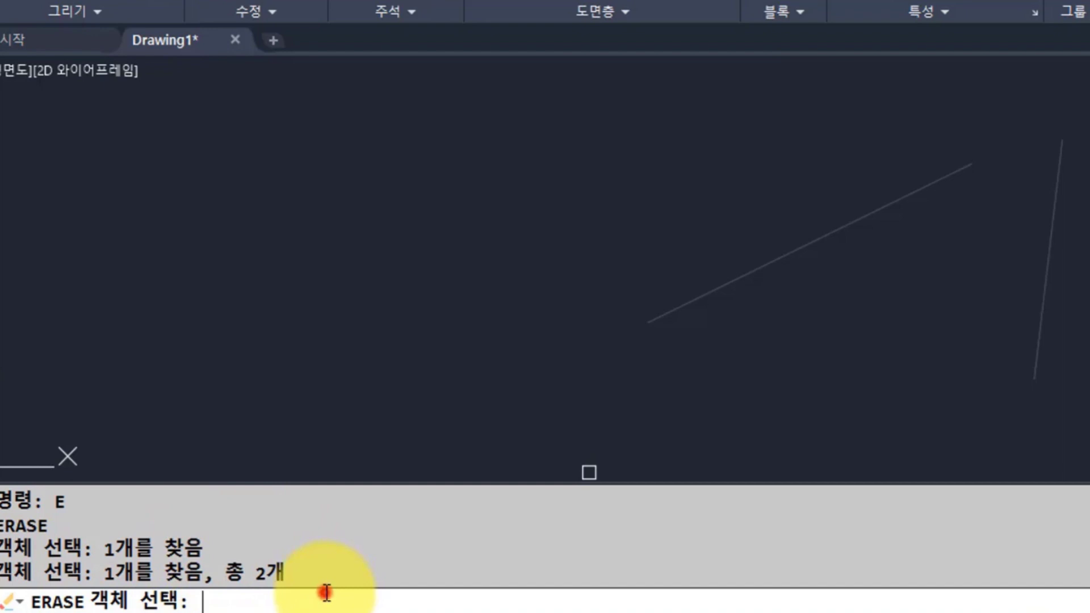
key(Return)
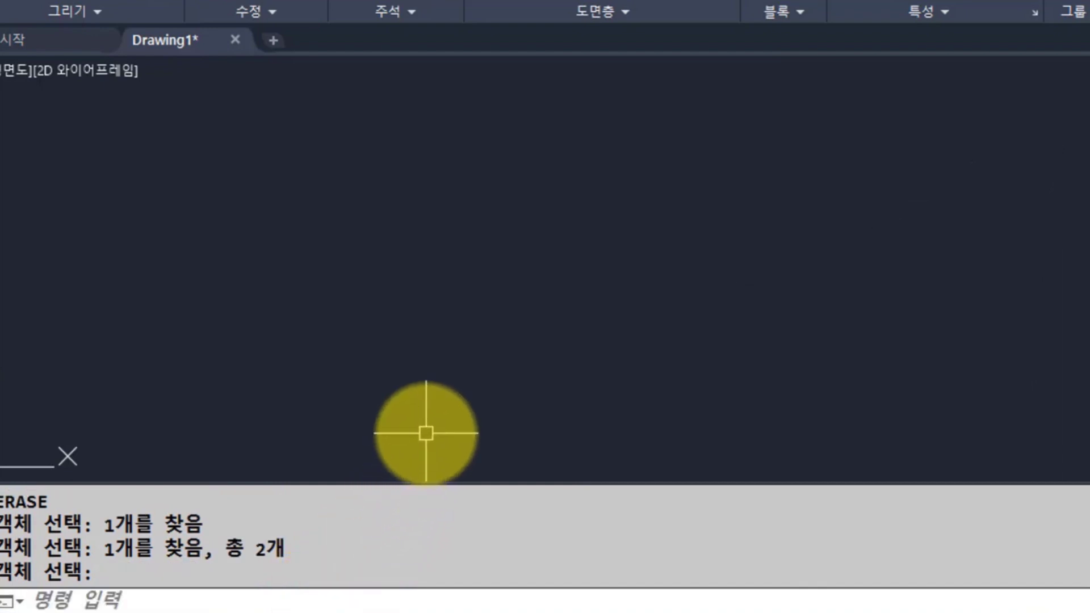